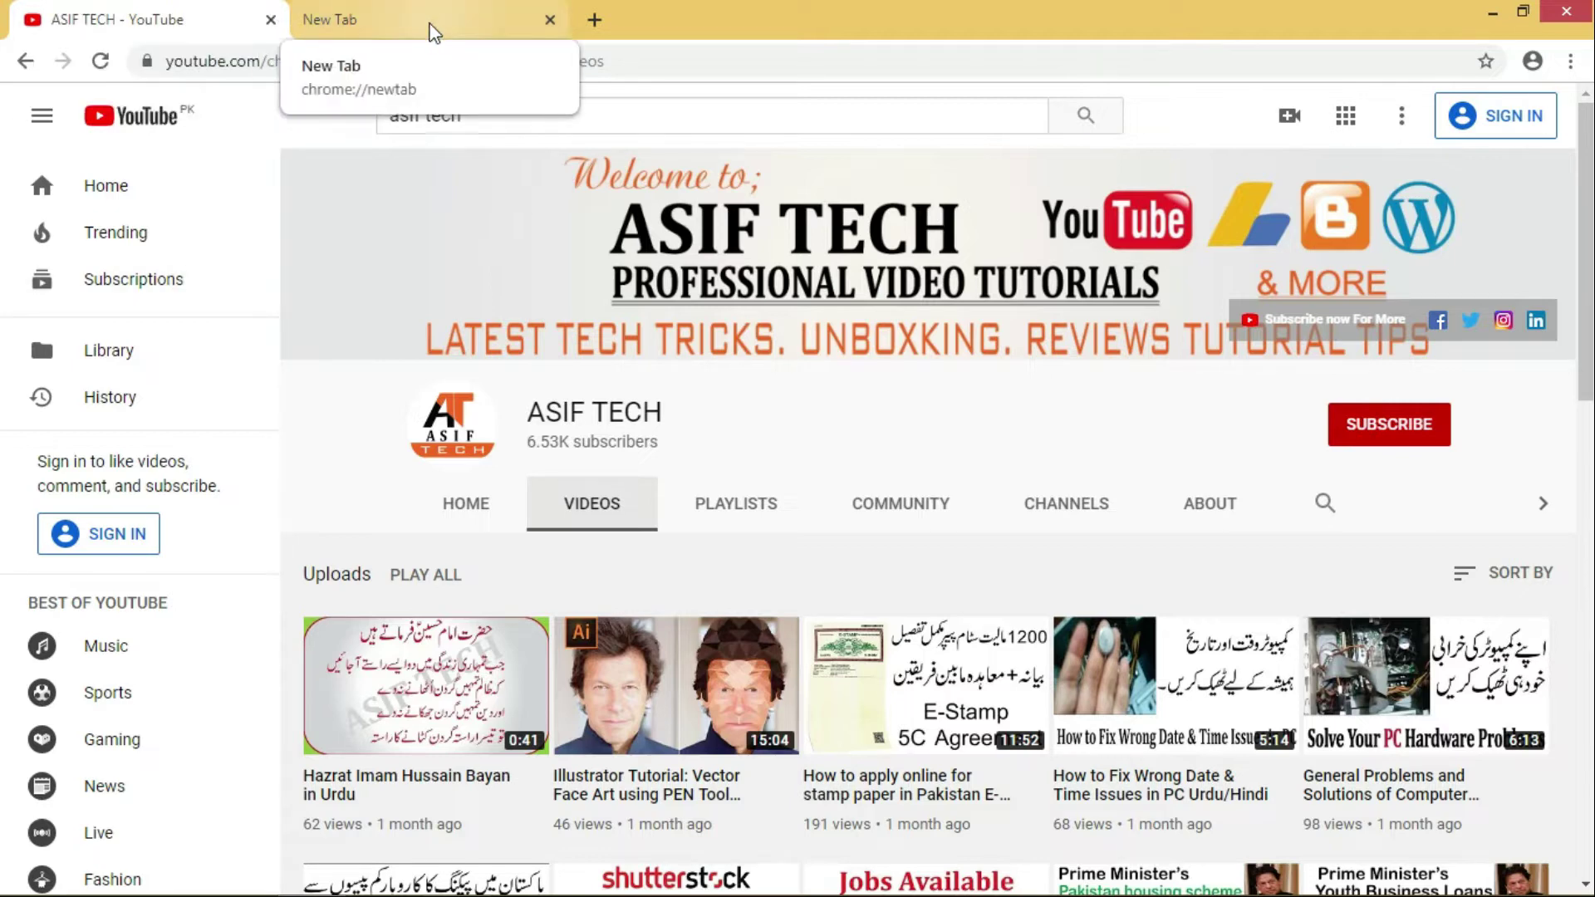
Step: Search Google for "resume maker online" in the empty new tab
{"action": "left_click", "coordinate": [431, 33]}
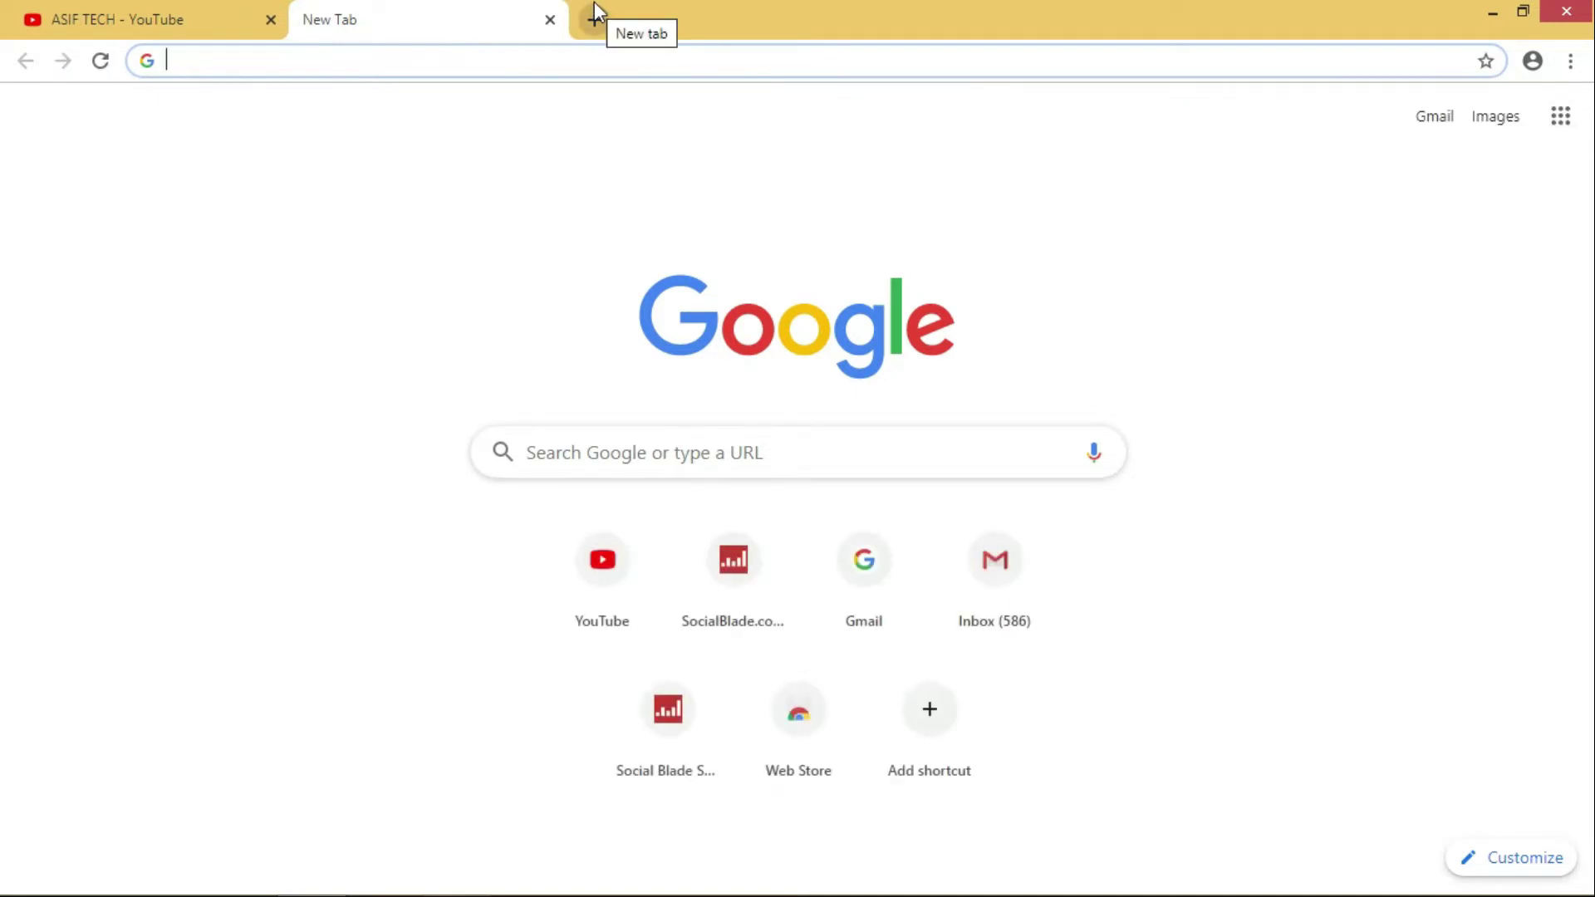
{"action": "type", "text": "ru"}
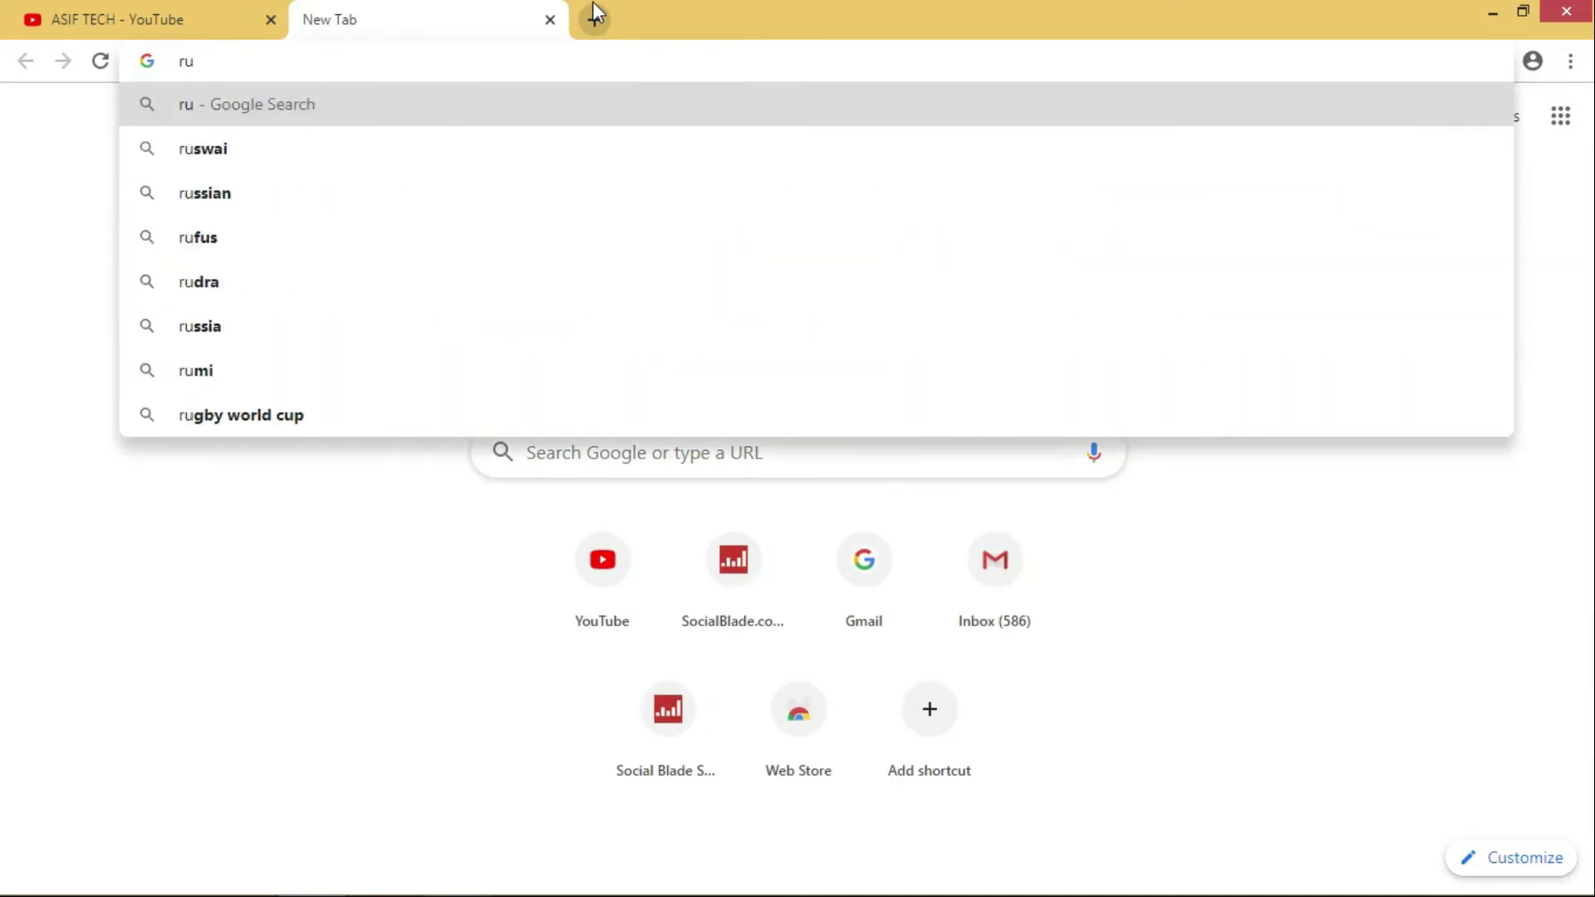
{"action": "key", "text": "BackSpace"}
{"action": "key", "text": "BackSpace"}
{"action": "type", "text": "r online"}
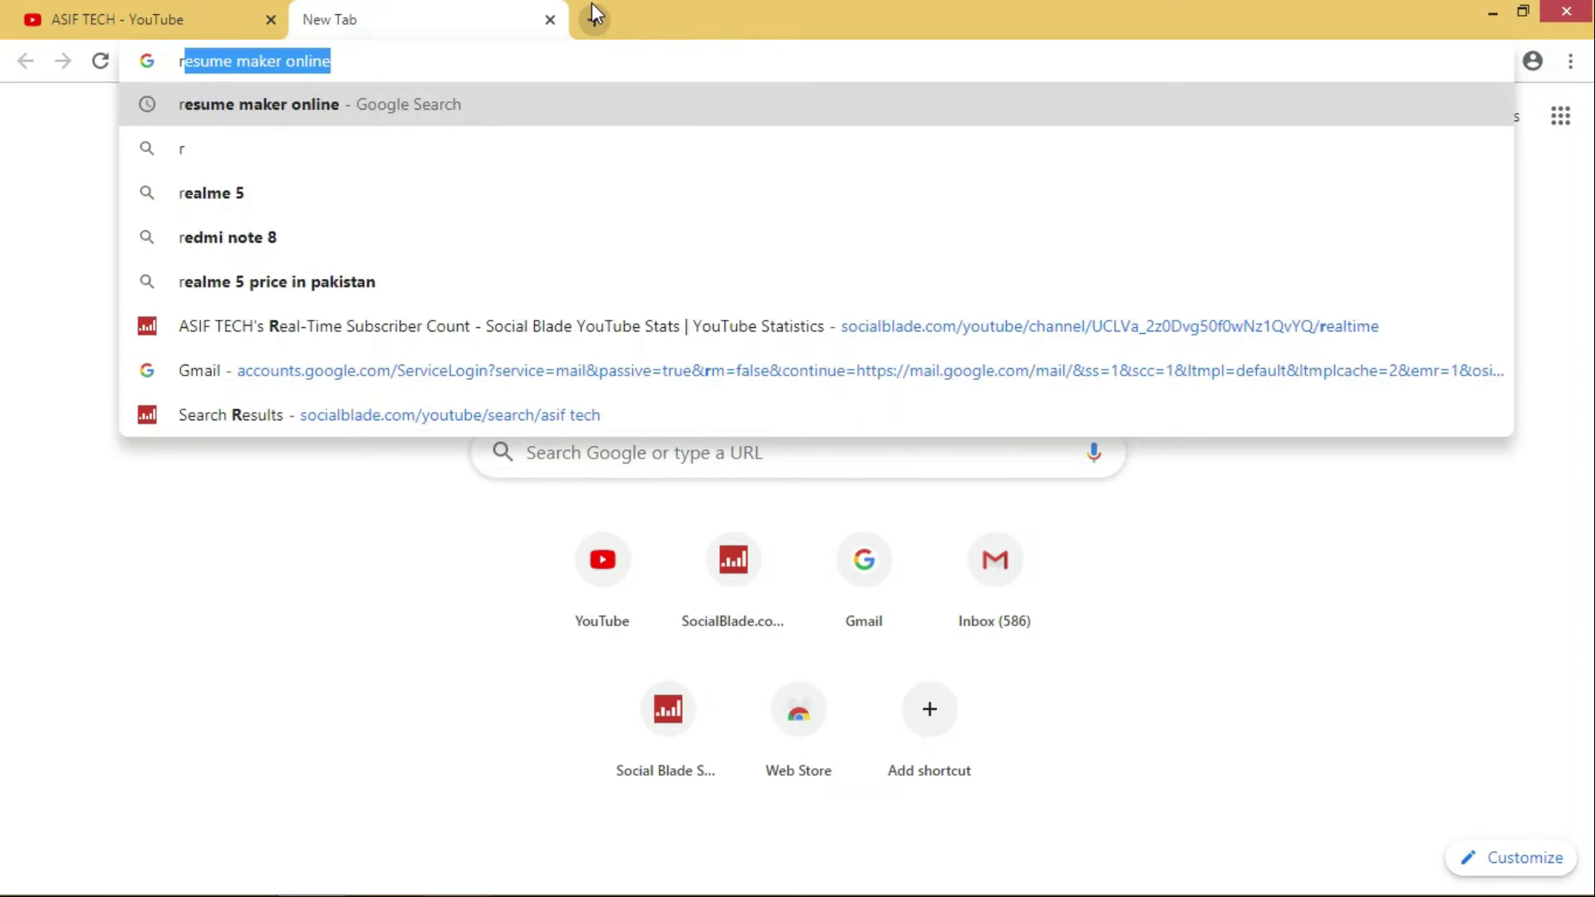
{"action": "key", "text": "Right"}
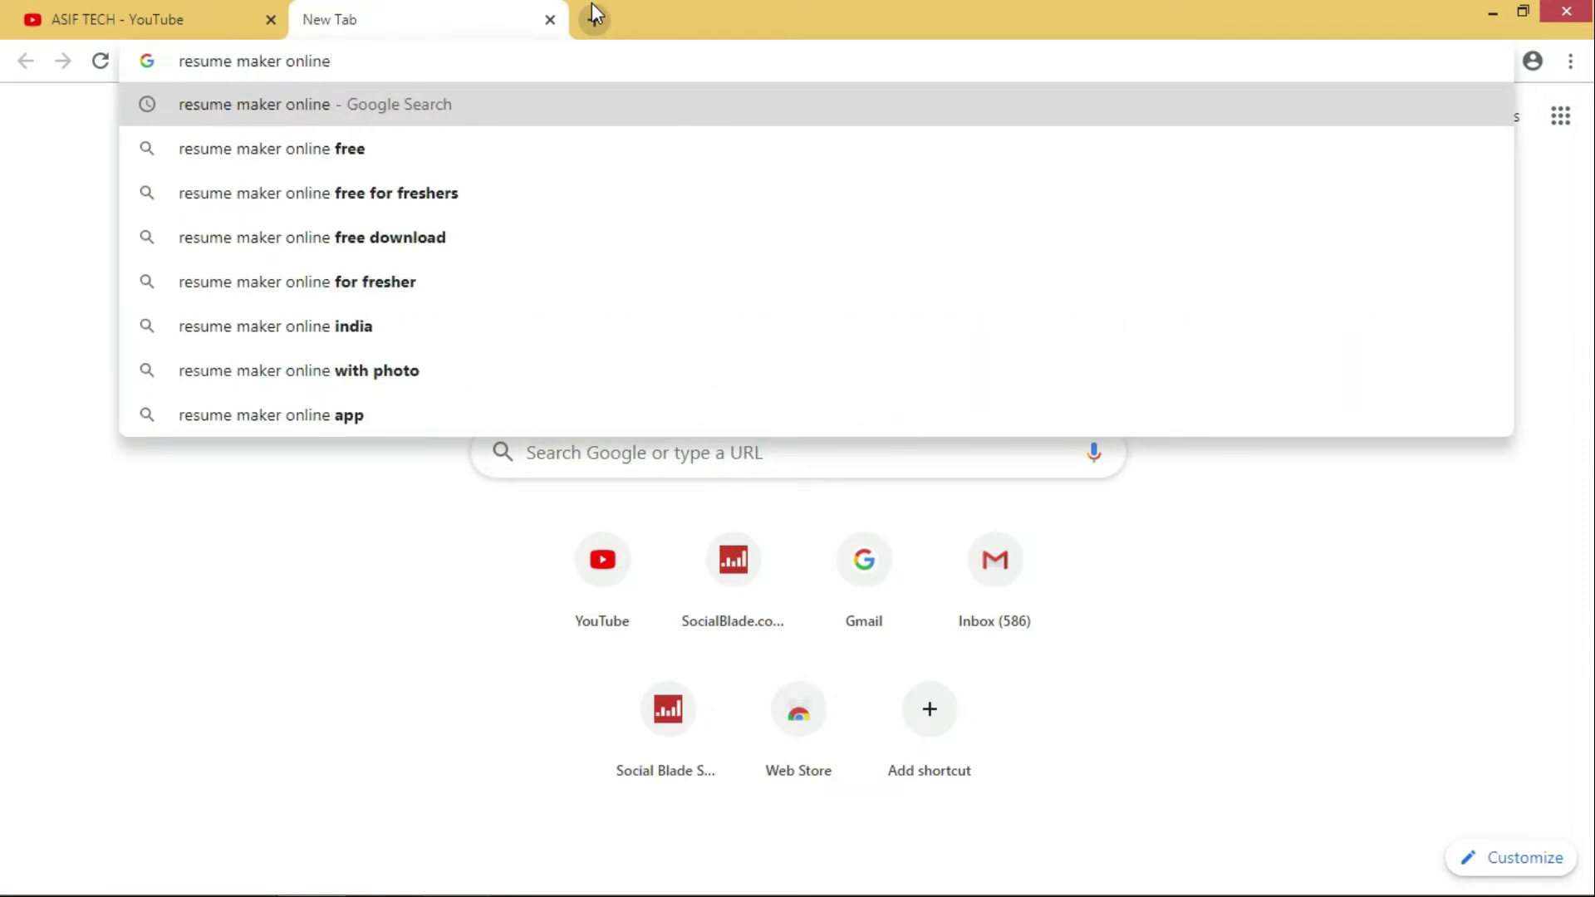
{"action": "key", "text": "Return"}
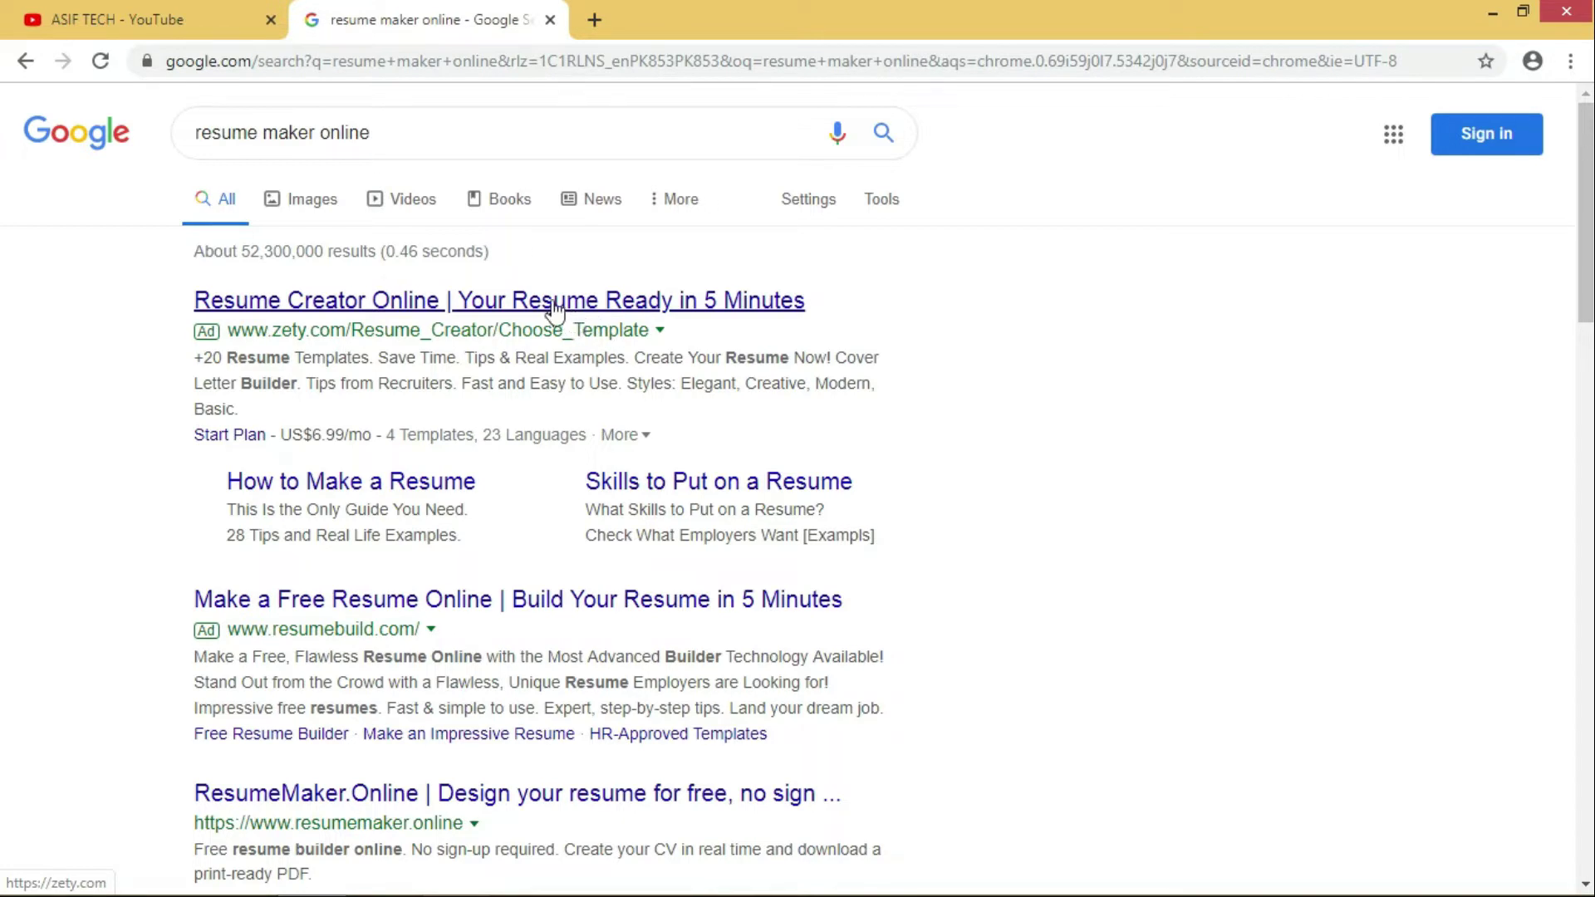
Step: Open the ResumeMaker.Online site from the search results and start designing a resume
{"action": "scroll", "coordinate": [553, 314], "scroll_direction": "down", "scroll_amount": 1}
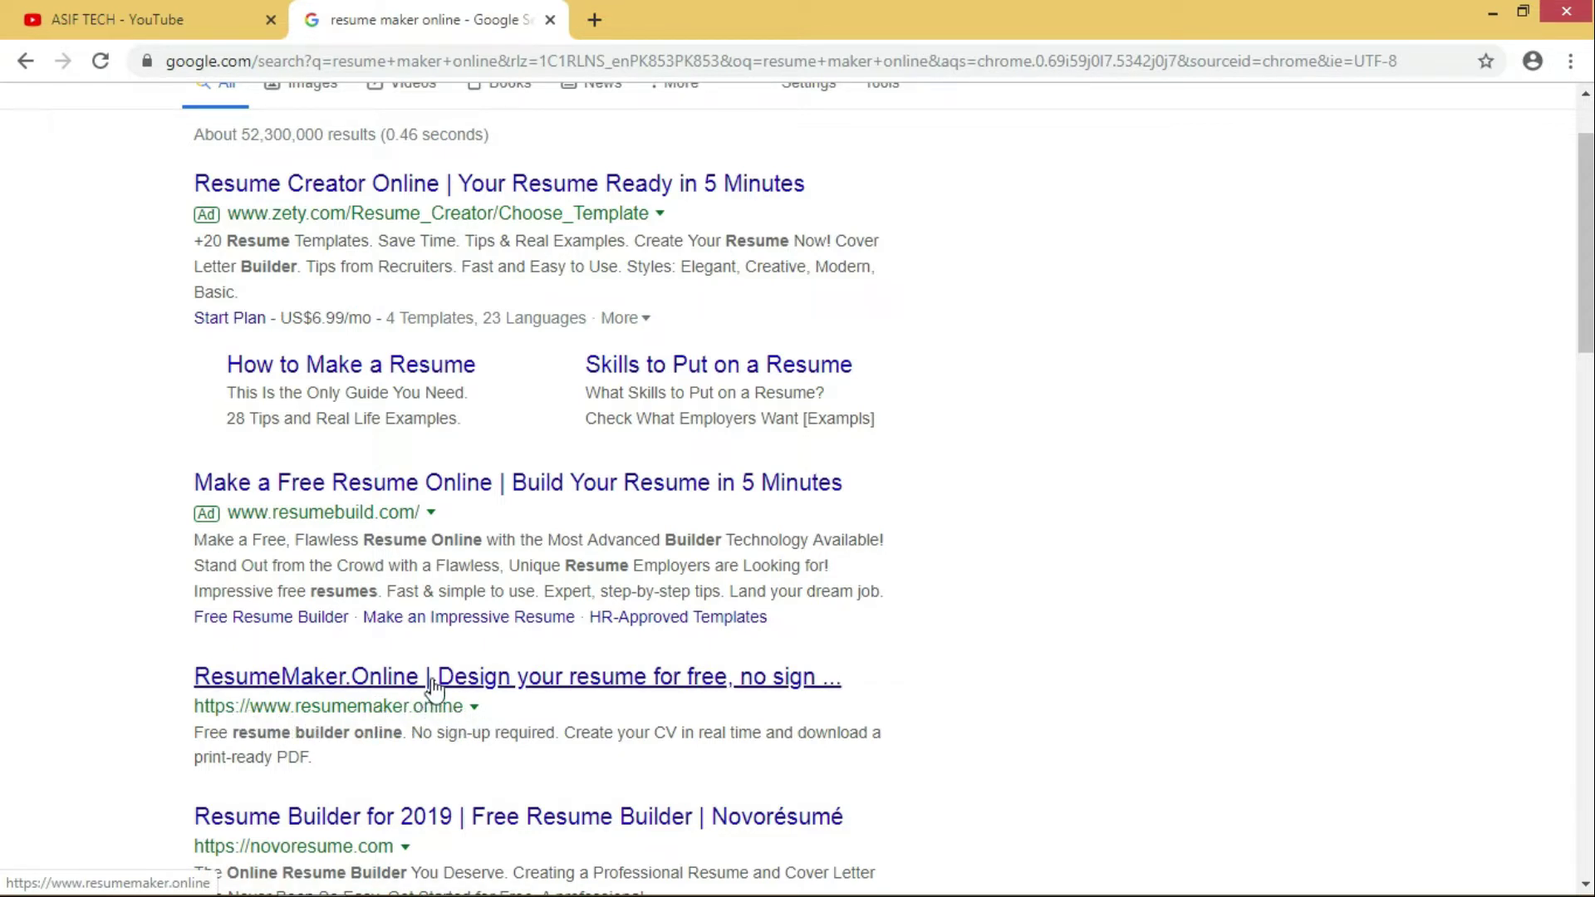
{"action": "left_click", "coordinate": [498, 683]}
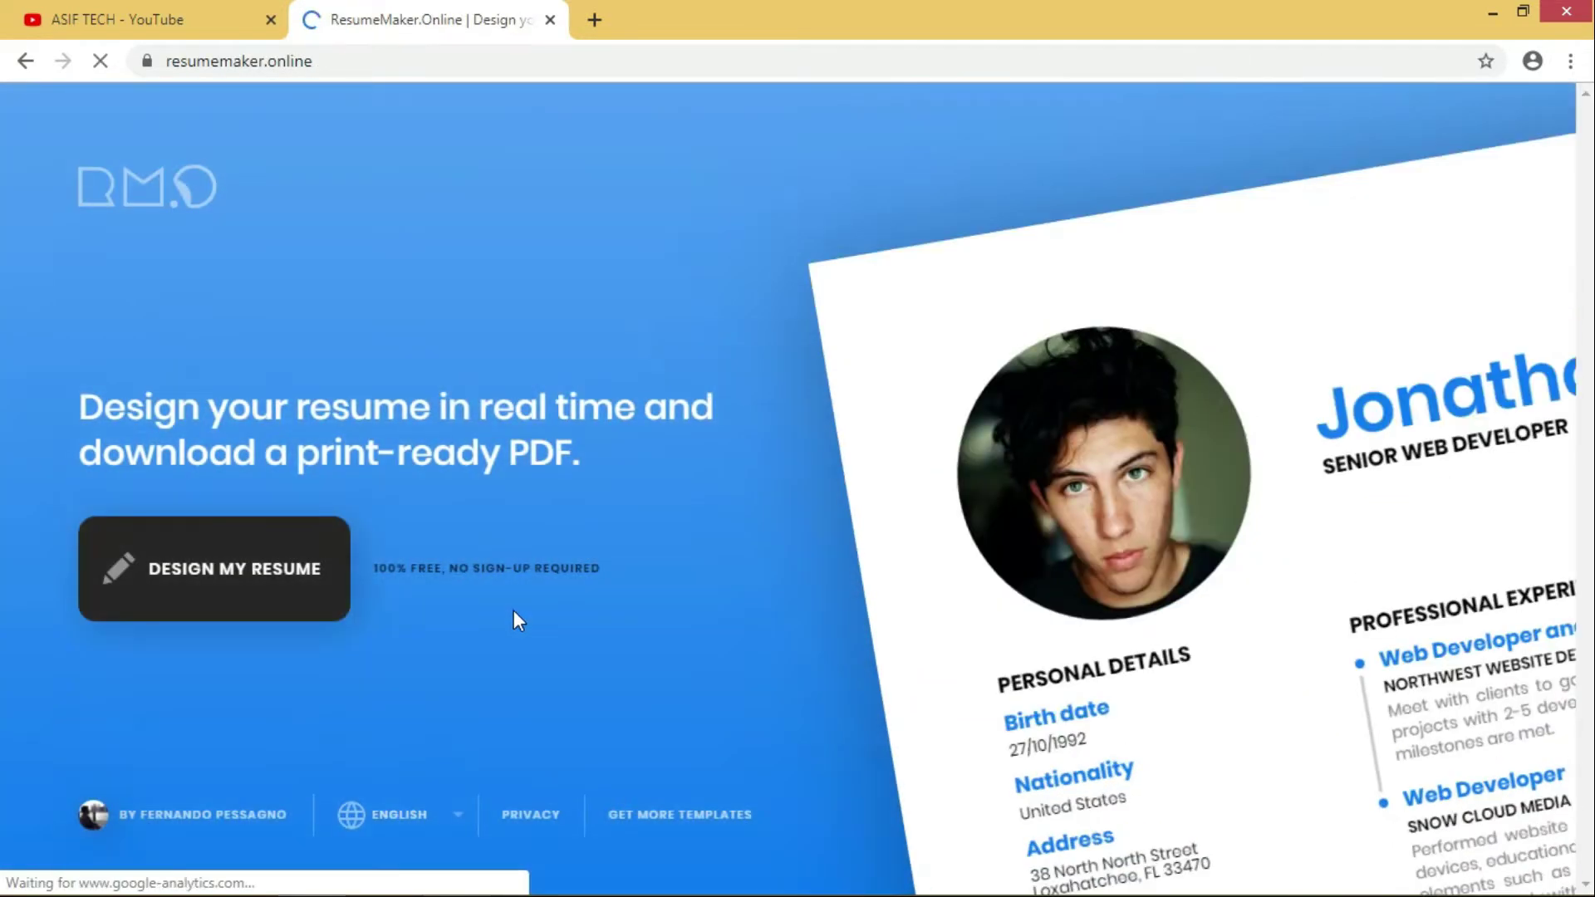
{"action": "left_click", "coordinate": [226, 574]}
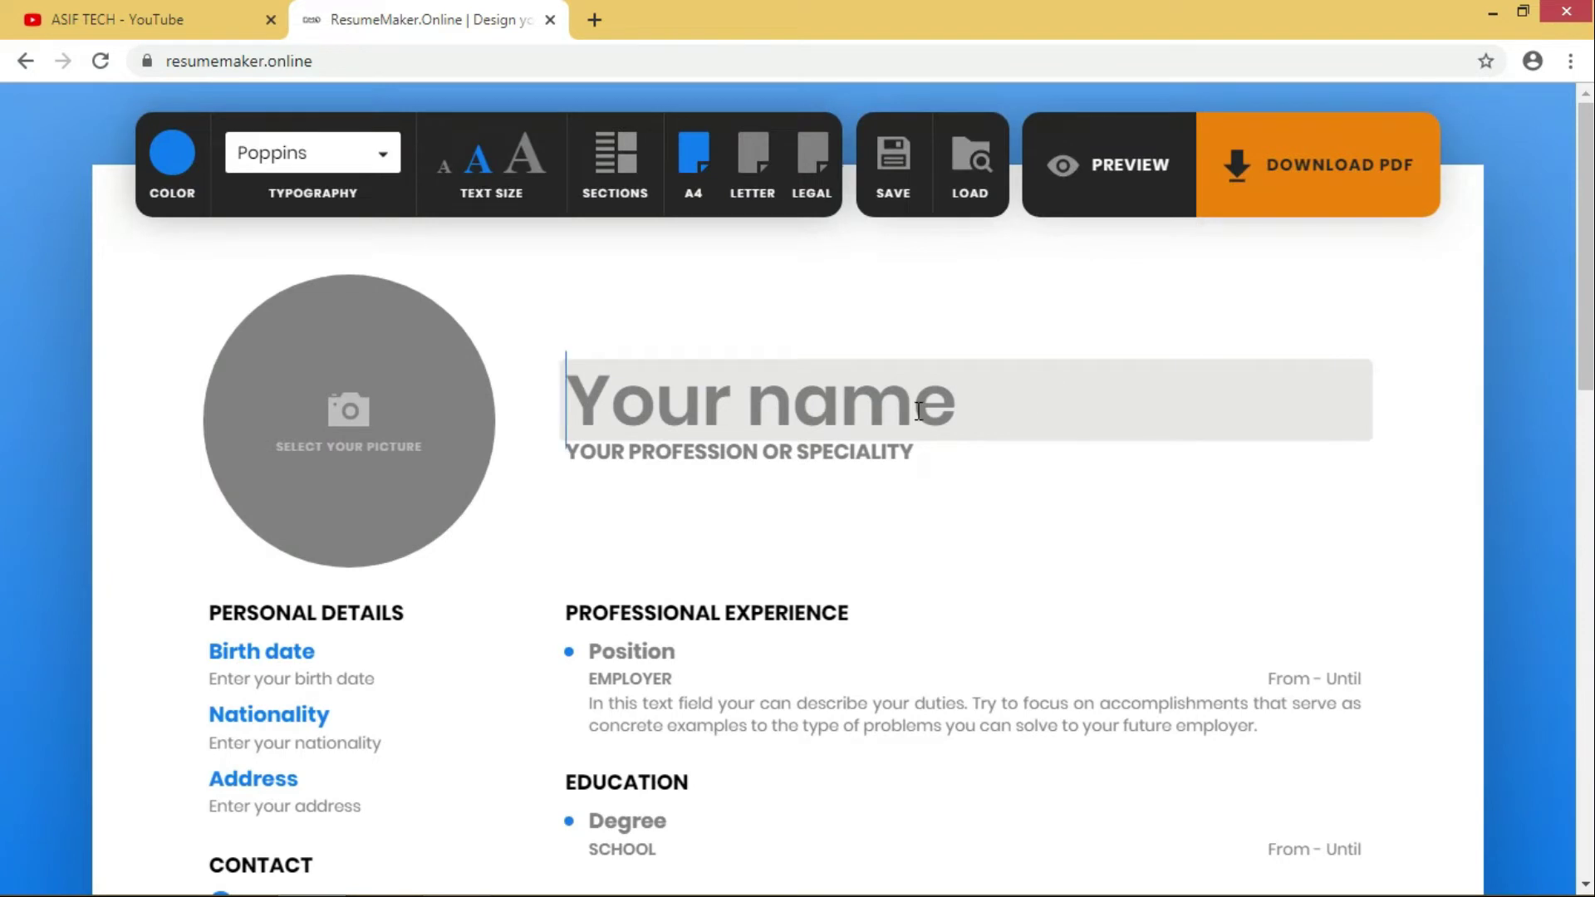
Step: Add a second position entry to the resume's Professional Experience section
{"action": "scroll", "coordinate": [804, 549], "scroll_direction": "down", "scroll_amount": 1}
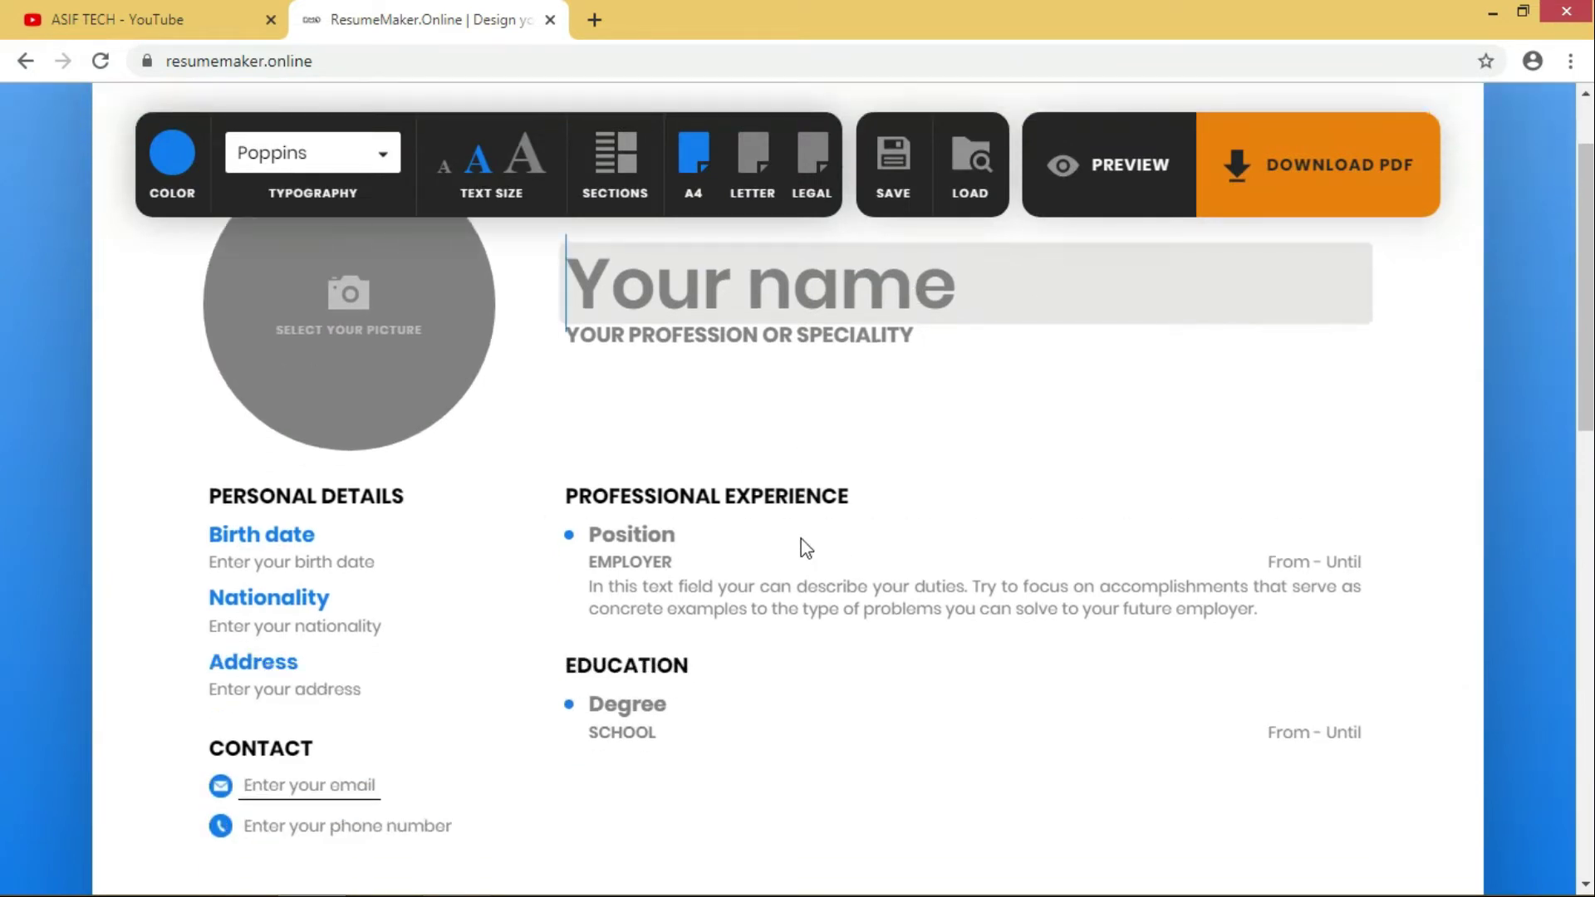
{"action": "scroll", "coordinate": [804, 548], "scroll_direction": "down", "scroll_amount": 2}
{"action": "scroll", "coordinate": [802, 545], "scroll_direction": "up", "scroll_amount": 2}
{"action": "scroll", "coordinate": [665, 580], "scroll_direction": "up", "scroll_amount": 1}
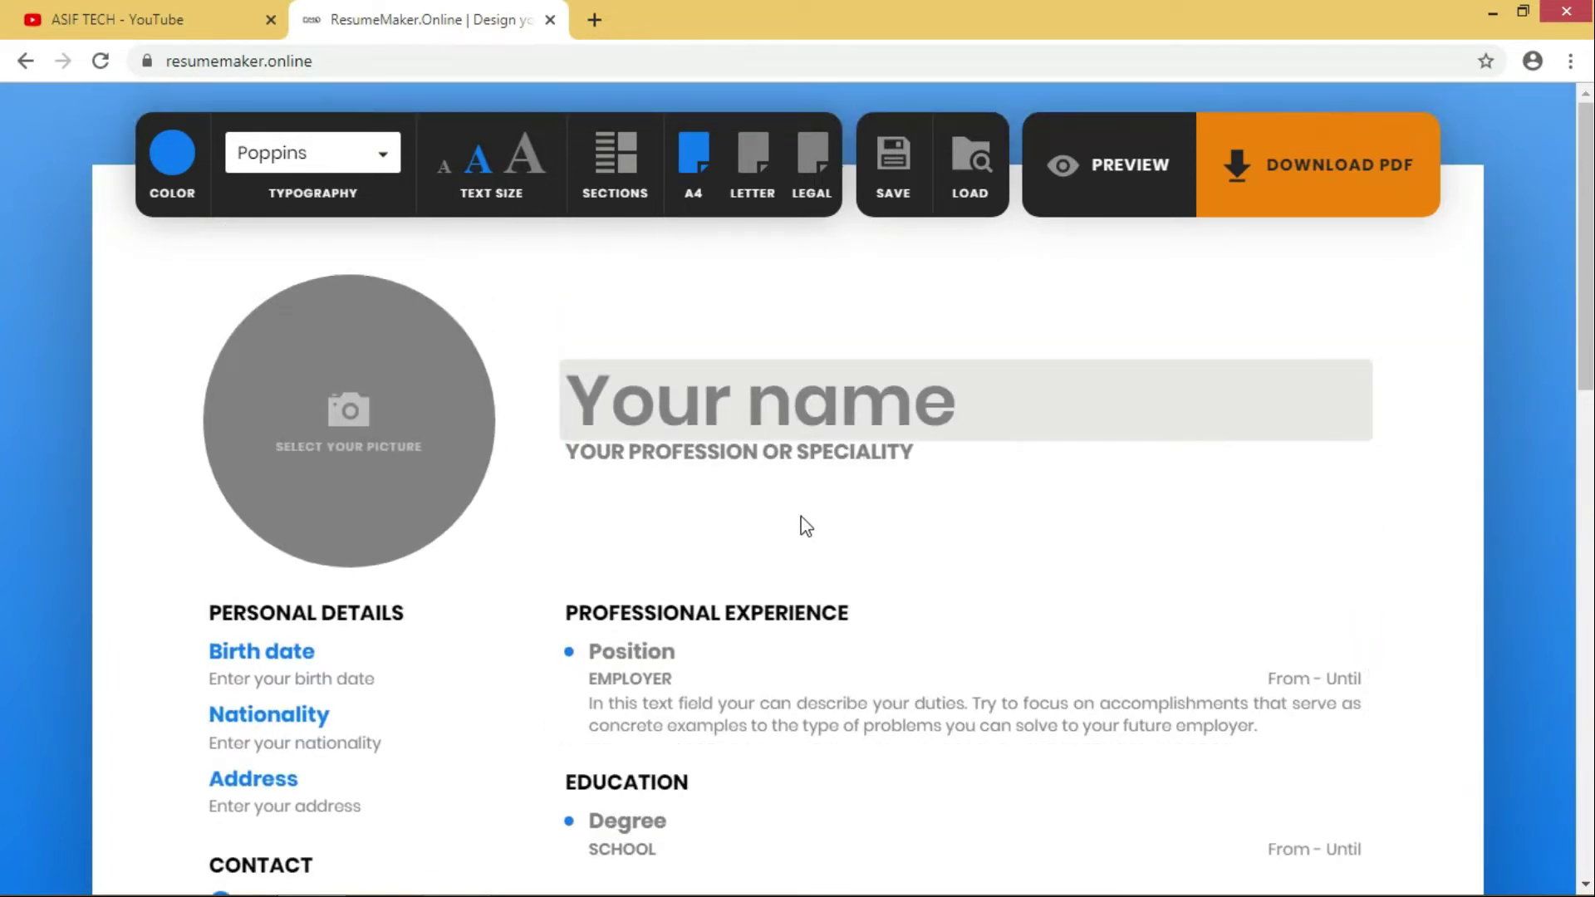
{"action": "left_click", "coordinate": [1364, 633]}
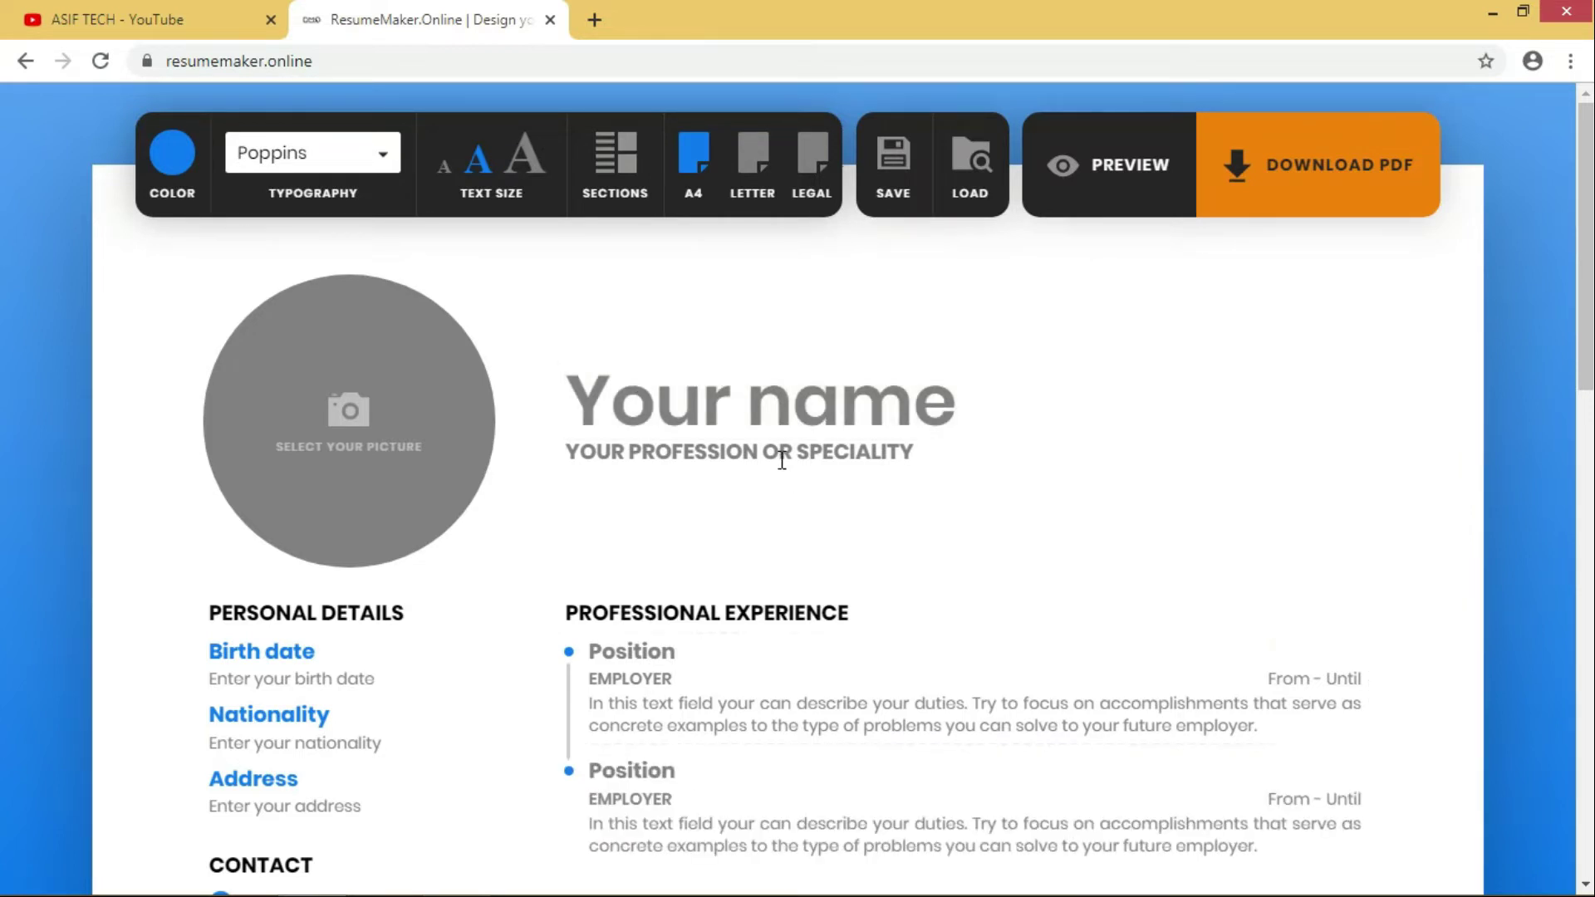
Step: Examine the editable name, profession, personal details and contact fields and the picture selection of the resume template
{"action": "left_click", "coordinate": [734, 411]}
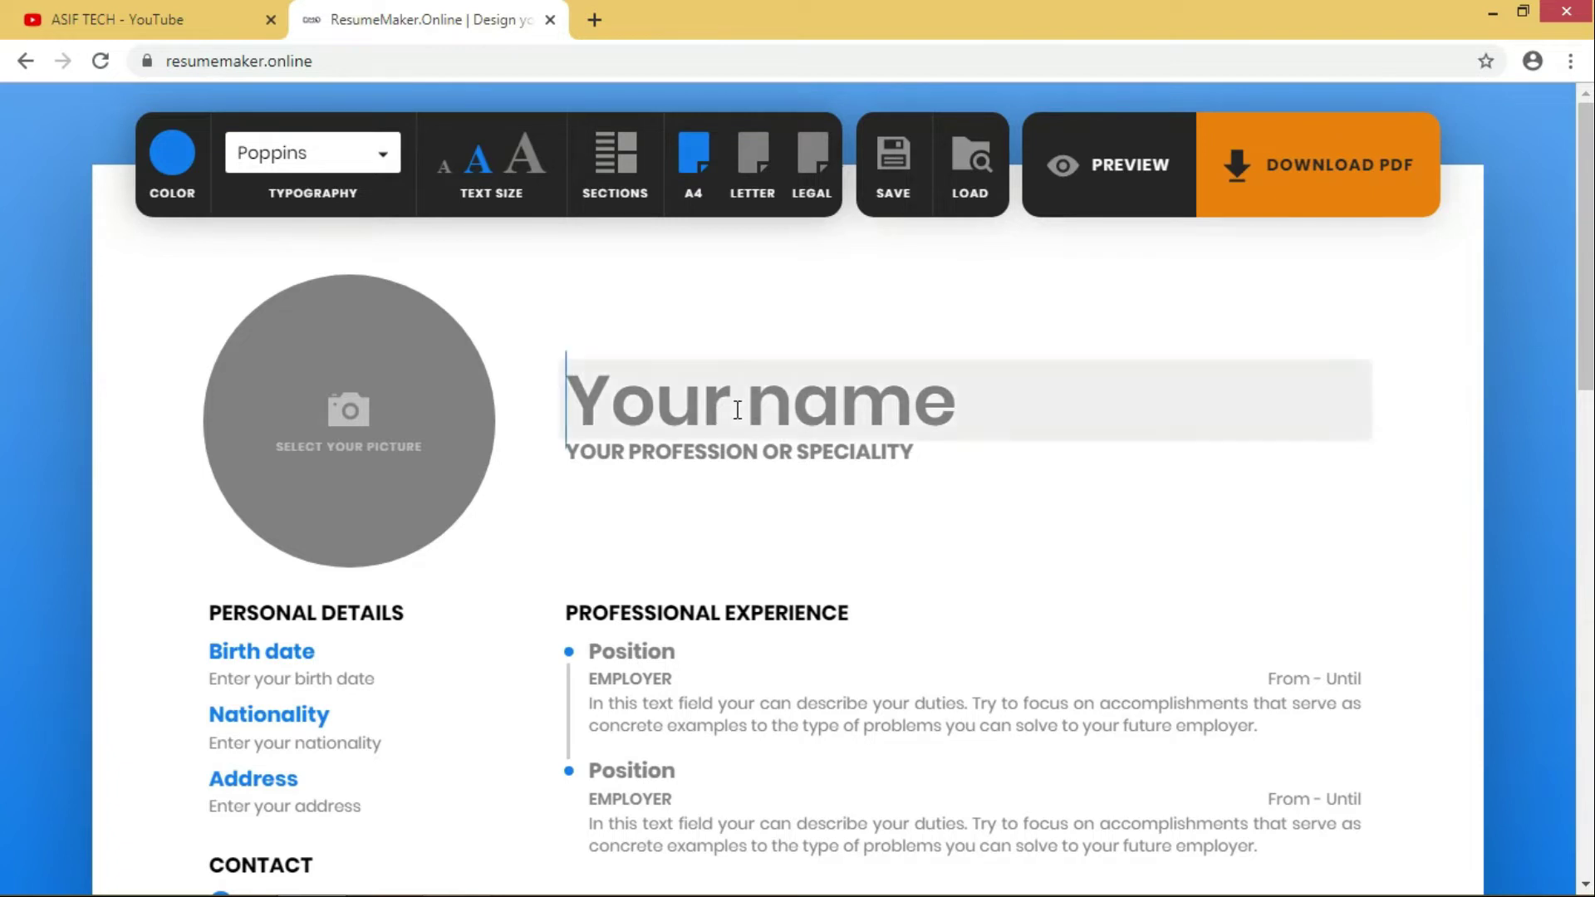
{"action": "left_click", "coordinate": [661, 451]}
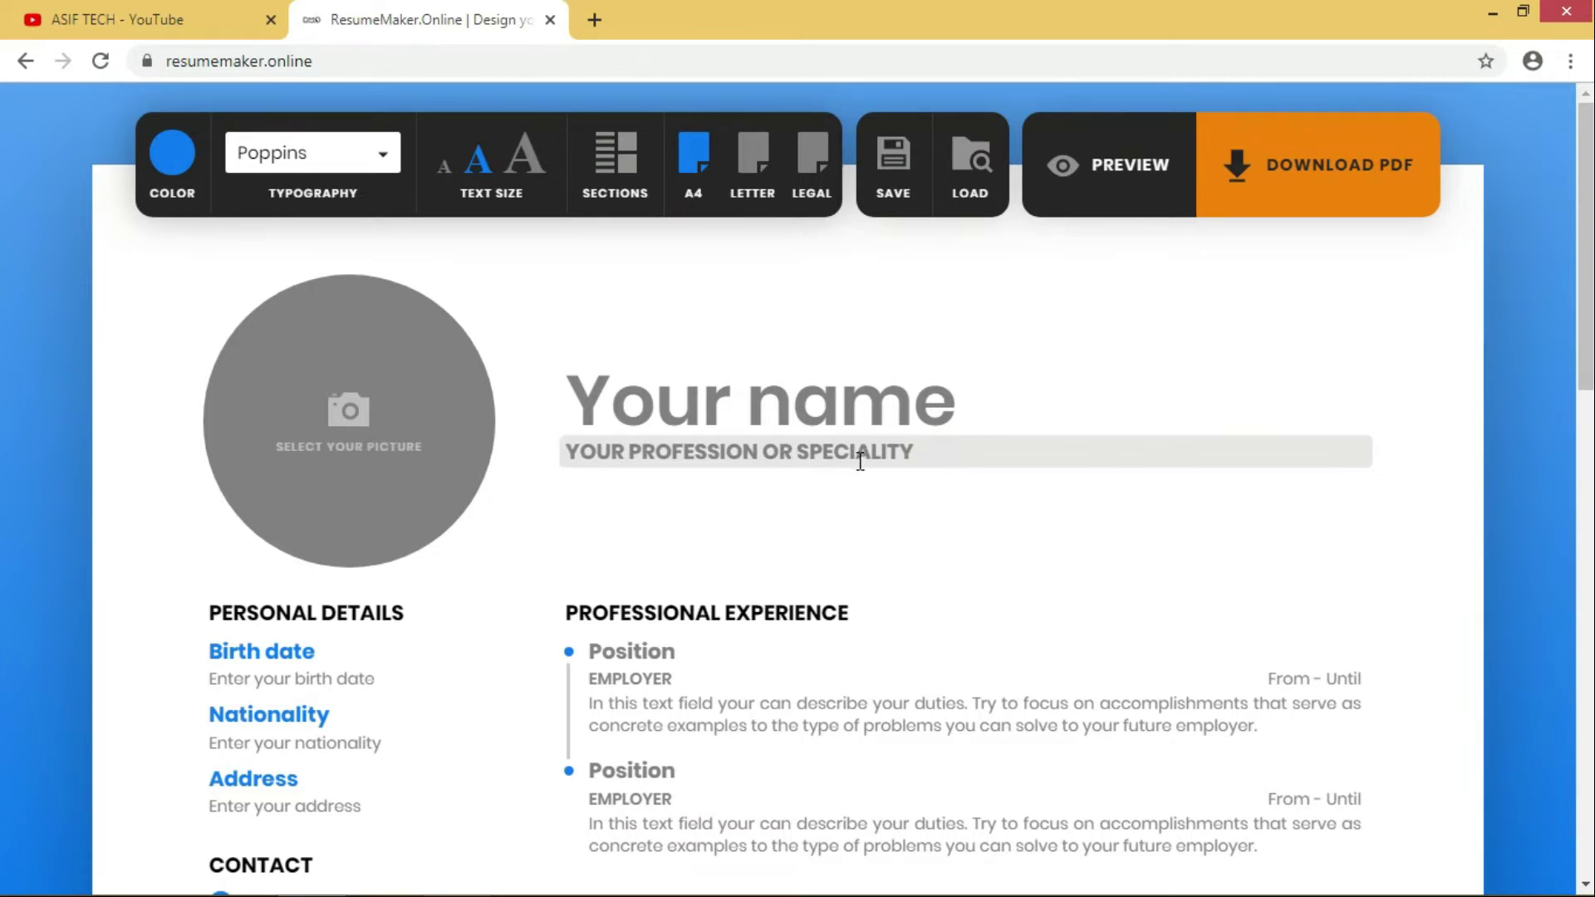
{"action": "scroll", "coordinate": [775, 494], "scroll_direction": "down", "scroll_amount": 3}
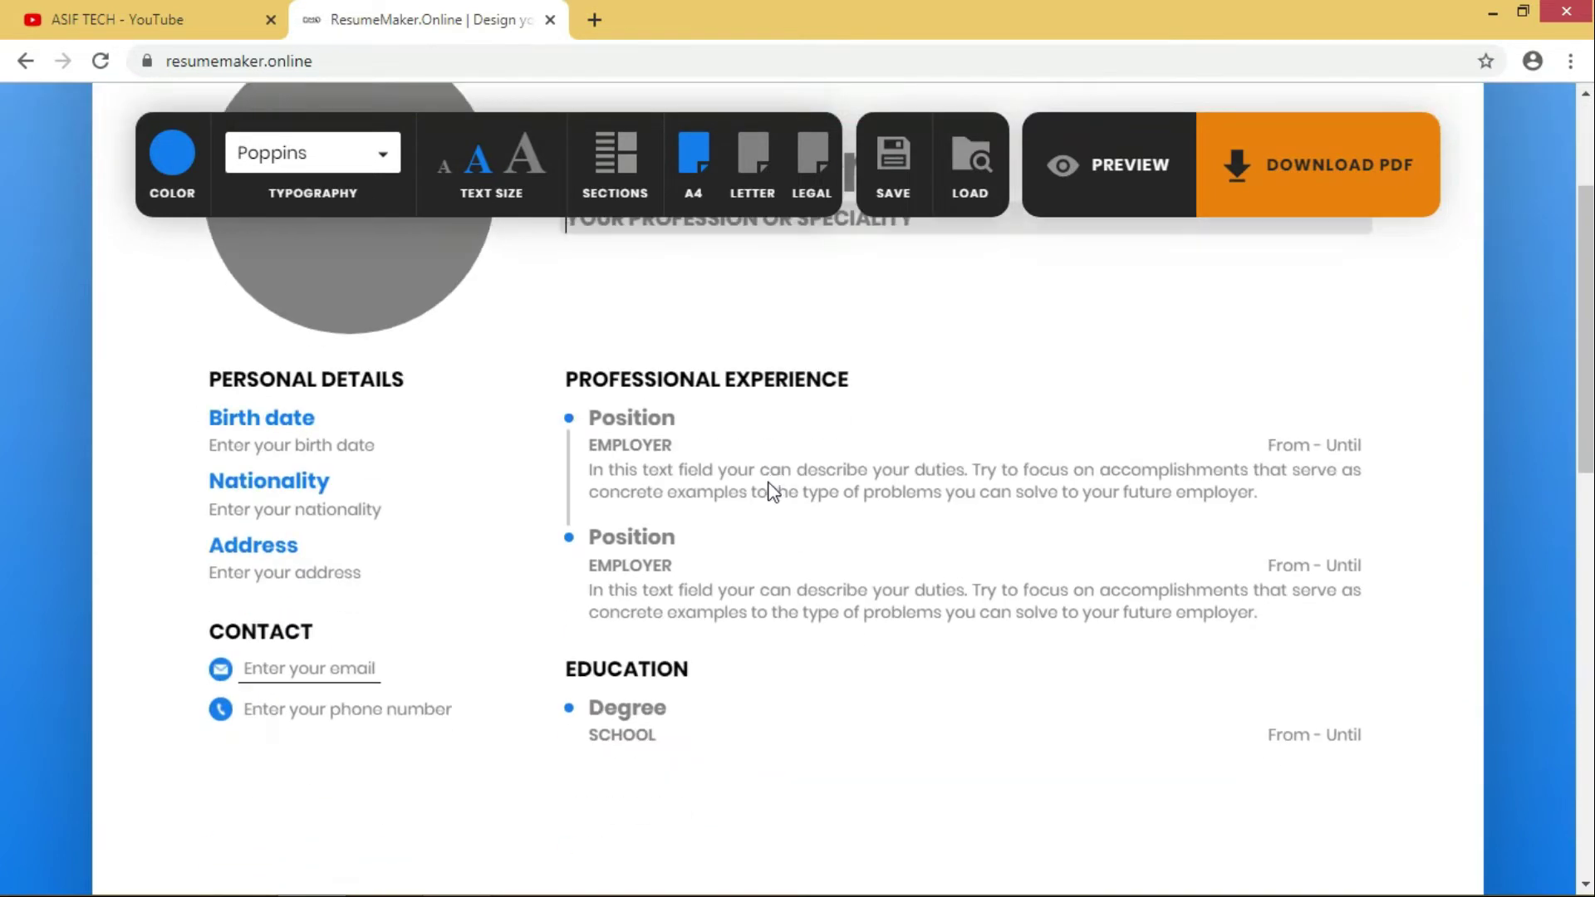
{"action": "left_click", "coordinate": [295, 443]}
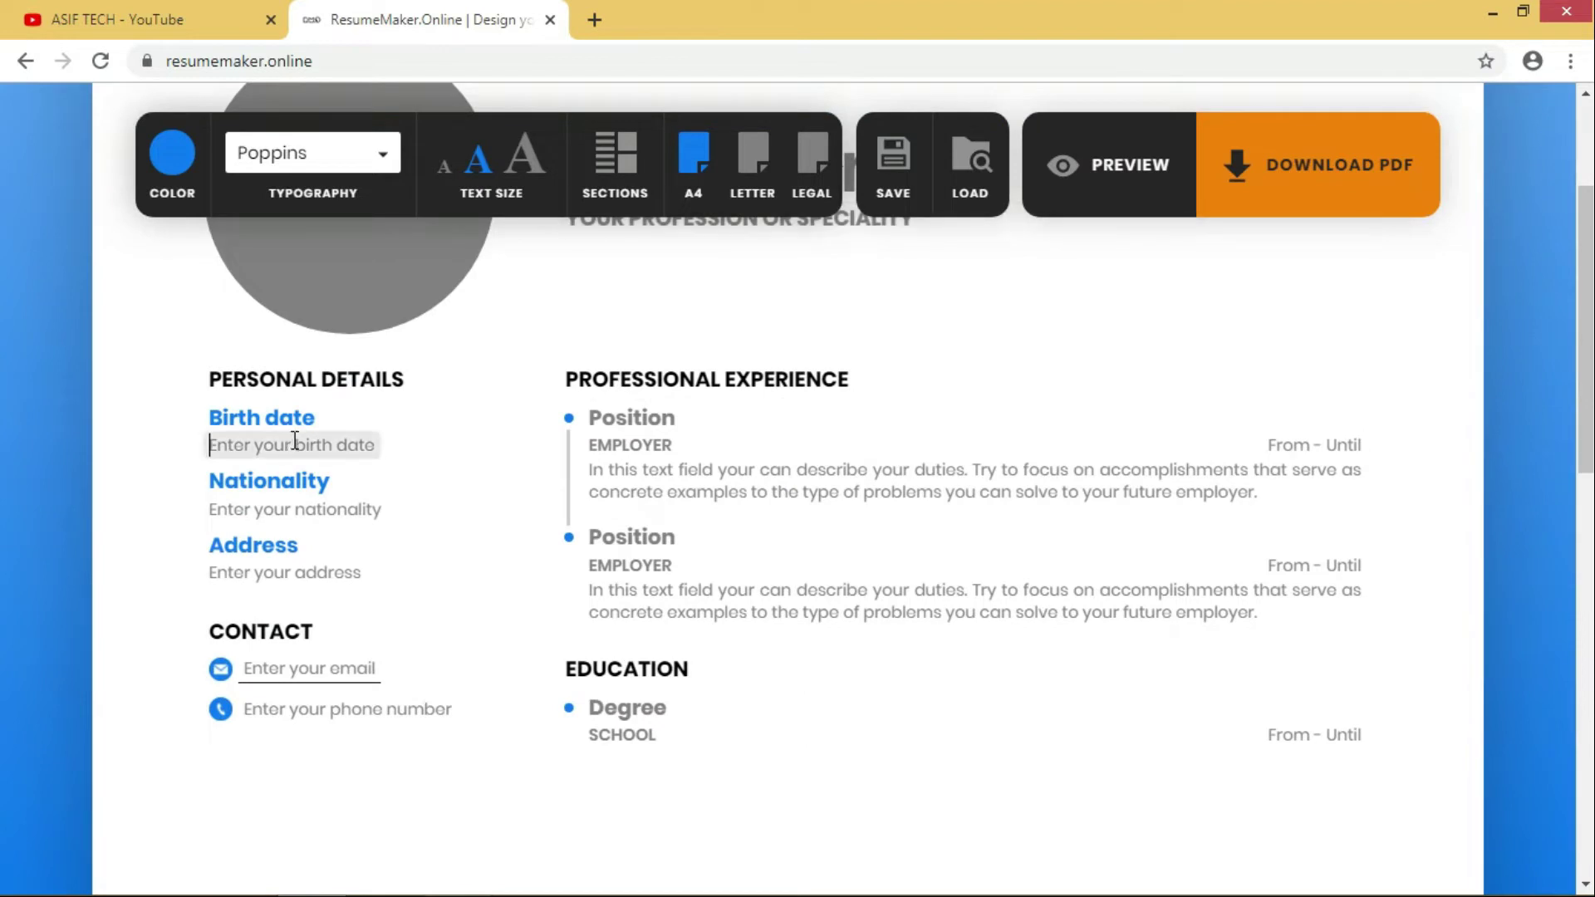
{"action": "left_click", "coordinate": [249, 504]}
{"action": "left_click", "coordinate": [285, 569]}
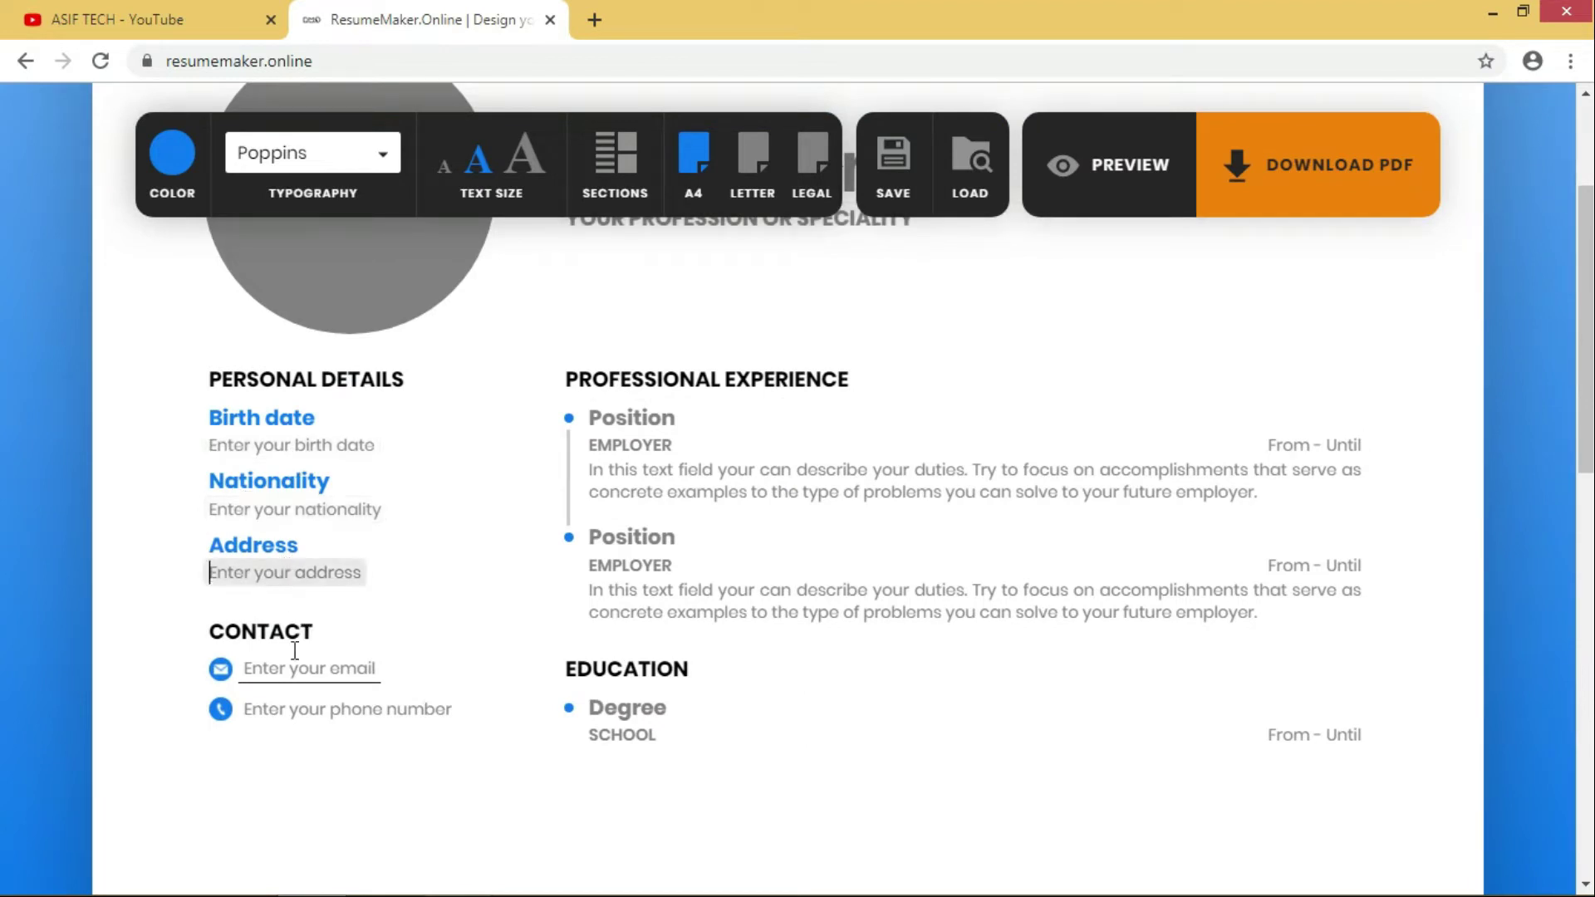
{"action": "left_click", "coordinate": [304, 670]}
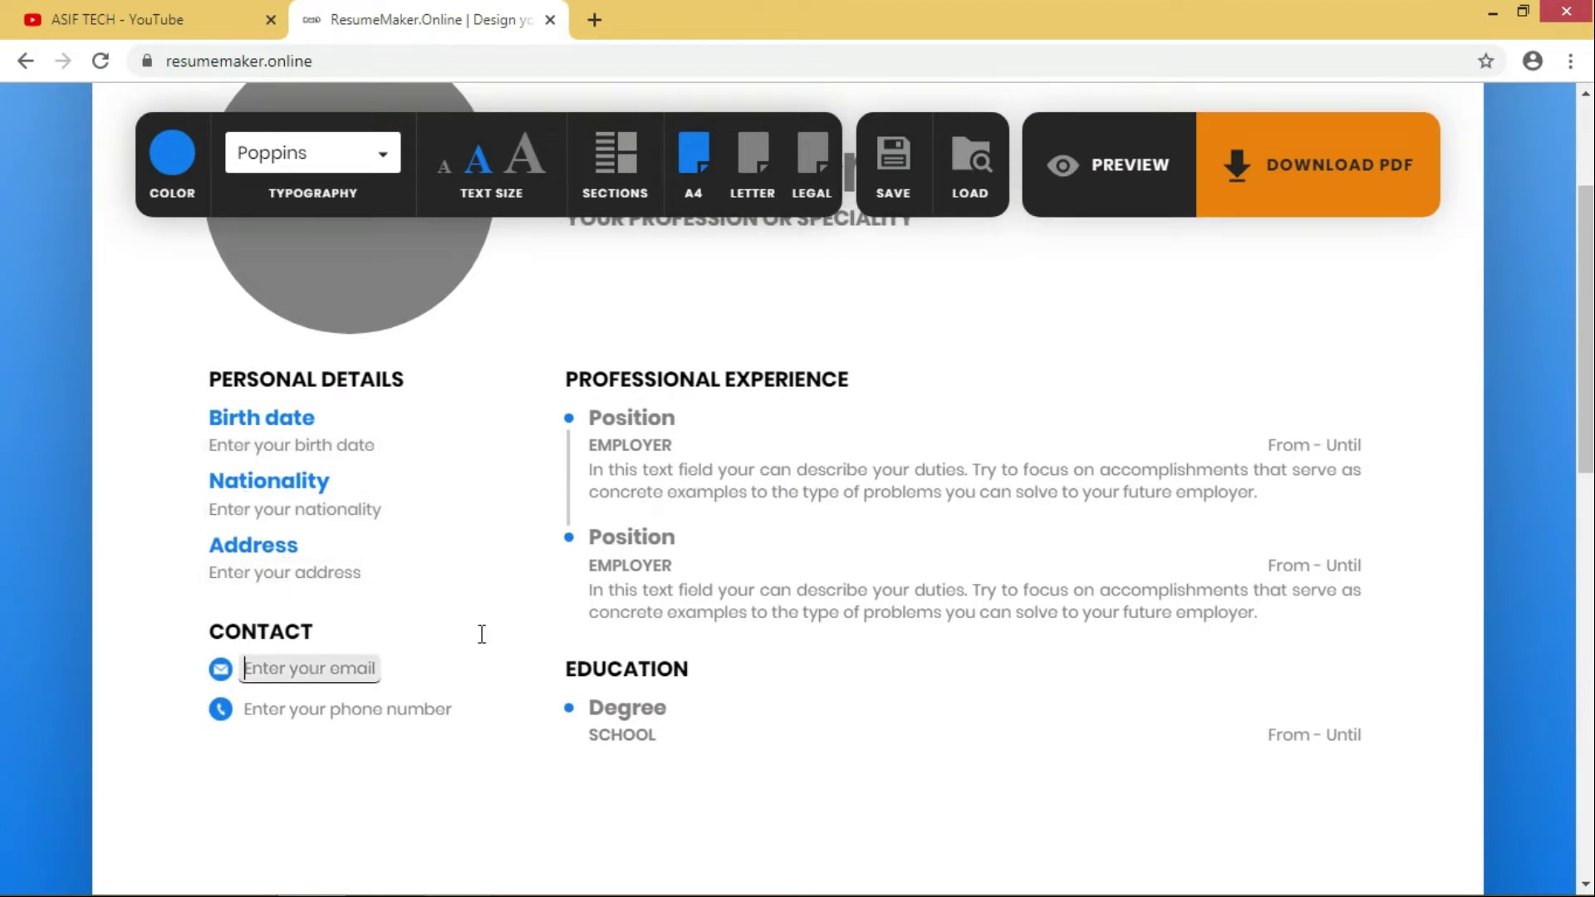
{"action": "left_click", "coordinate": [326, 712]}
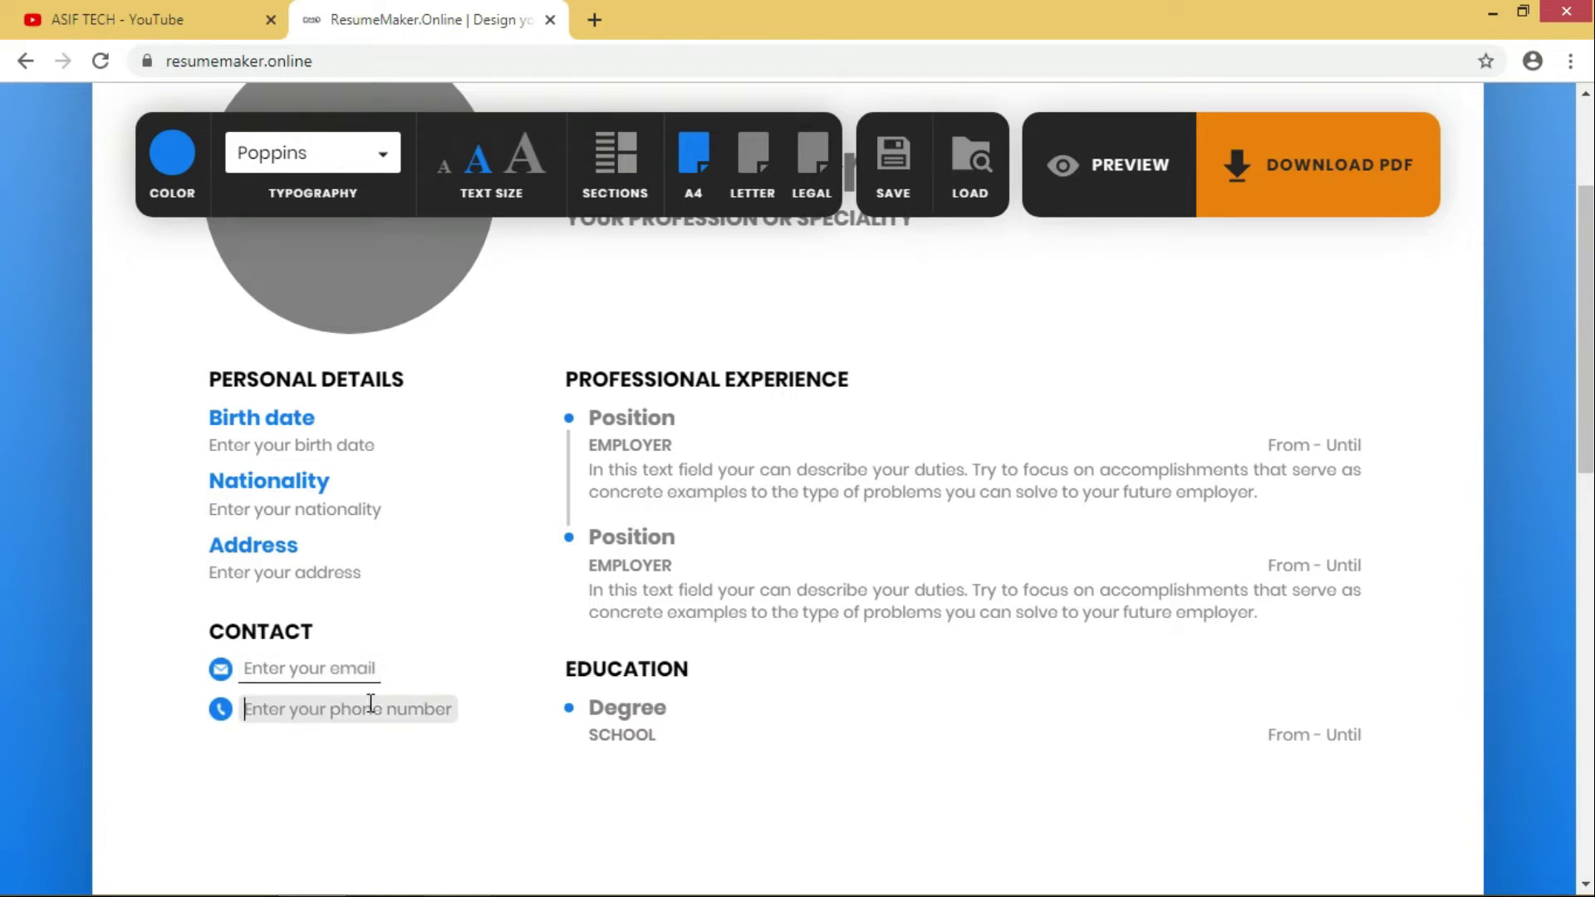
{"action": "scroll", "coordinate": [371, 704], "scroll_direction": "up", "scroll_amount": 3}
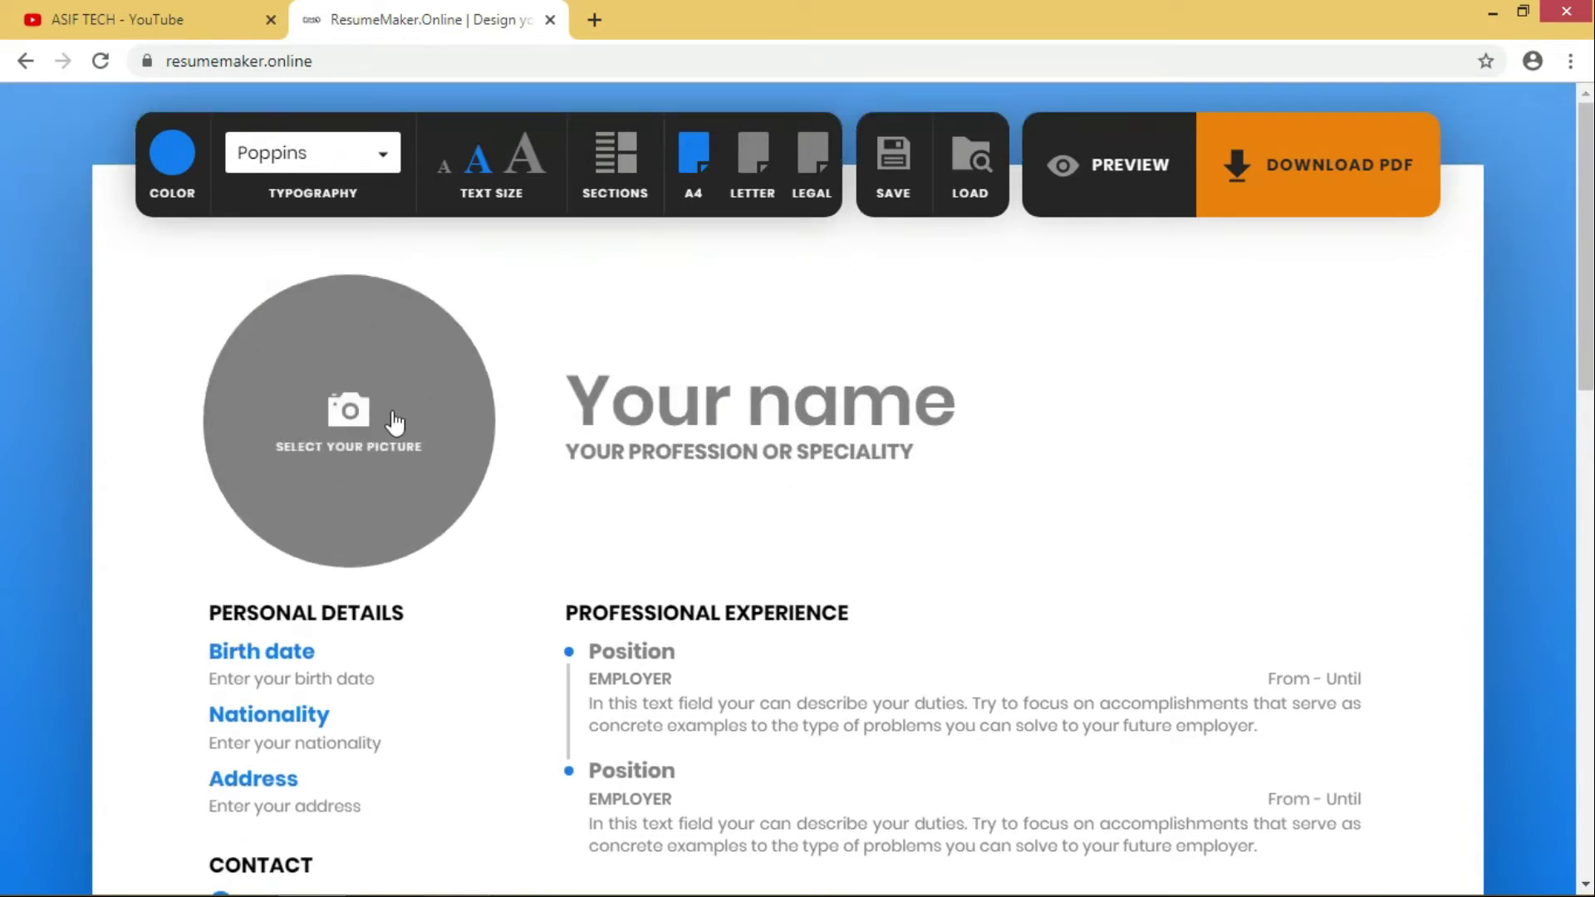
{"action": "left_click", "coordinate": [362, 400]}
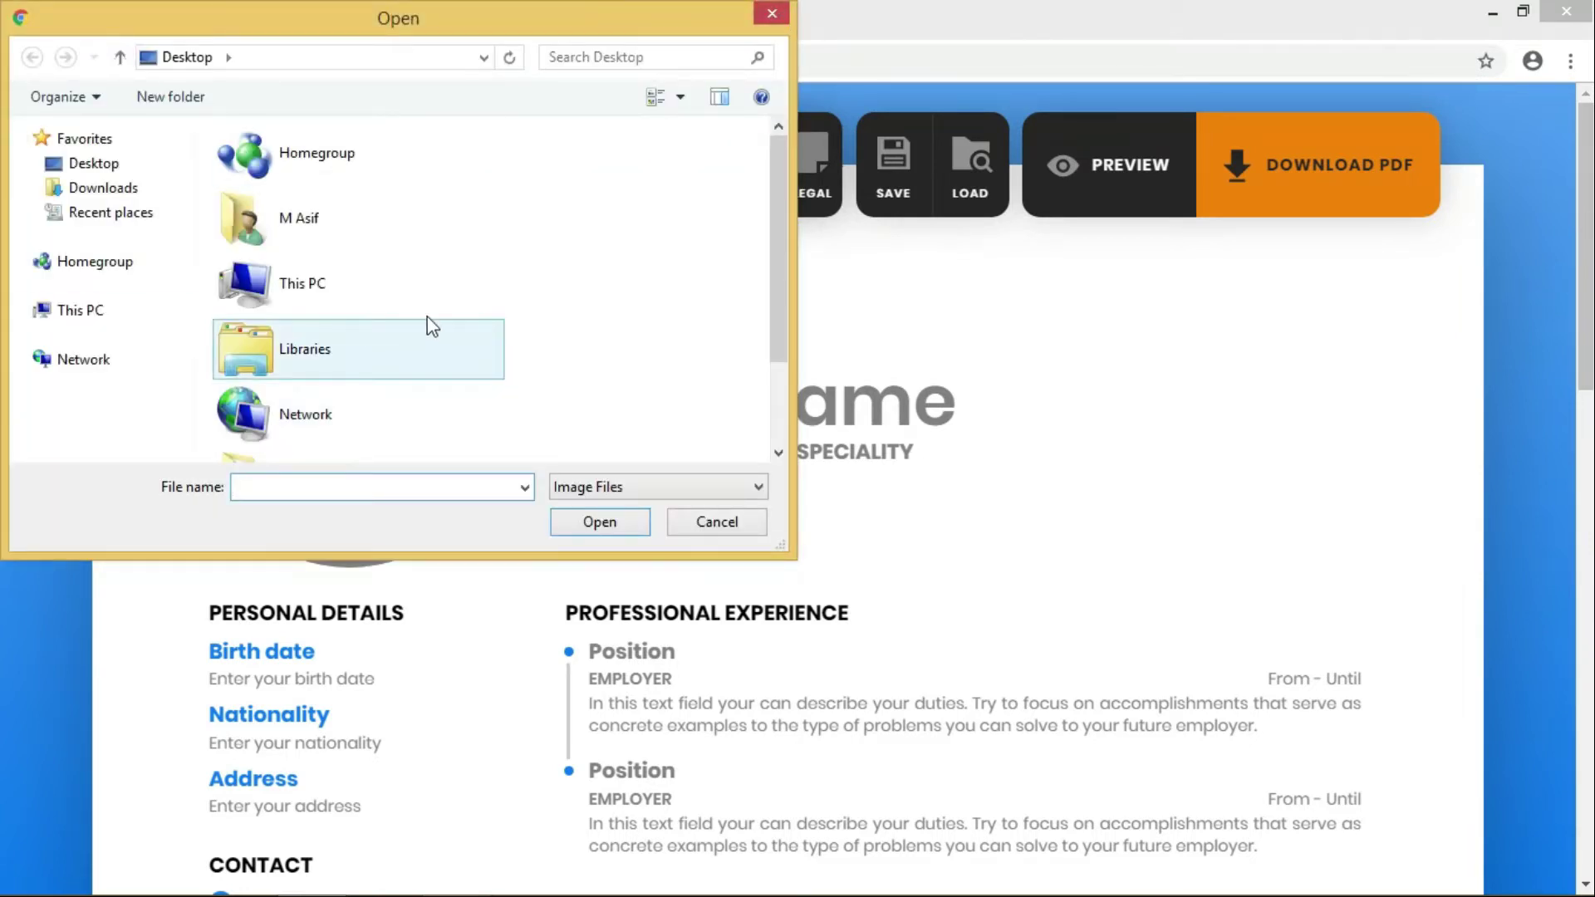
{"action": "key", "text": "Escape"}
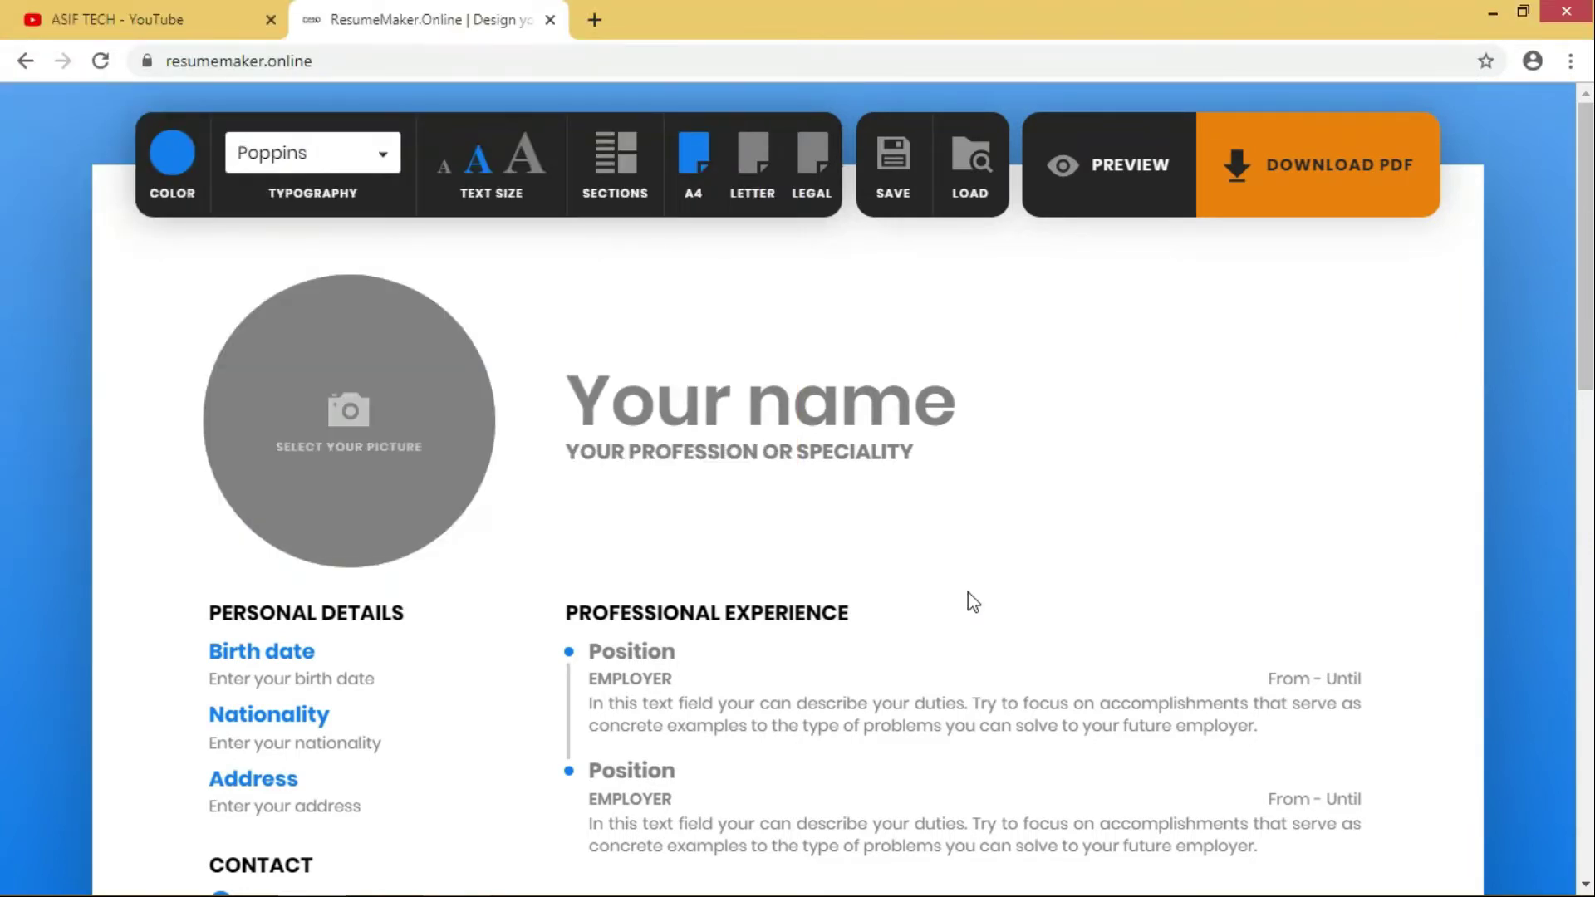
Step: Add a third position entry to the Professional Experience section
{"action": "scroll", "coordinate": [969, 592], "scroll_direction": "down", "scroll_amount": 1}
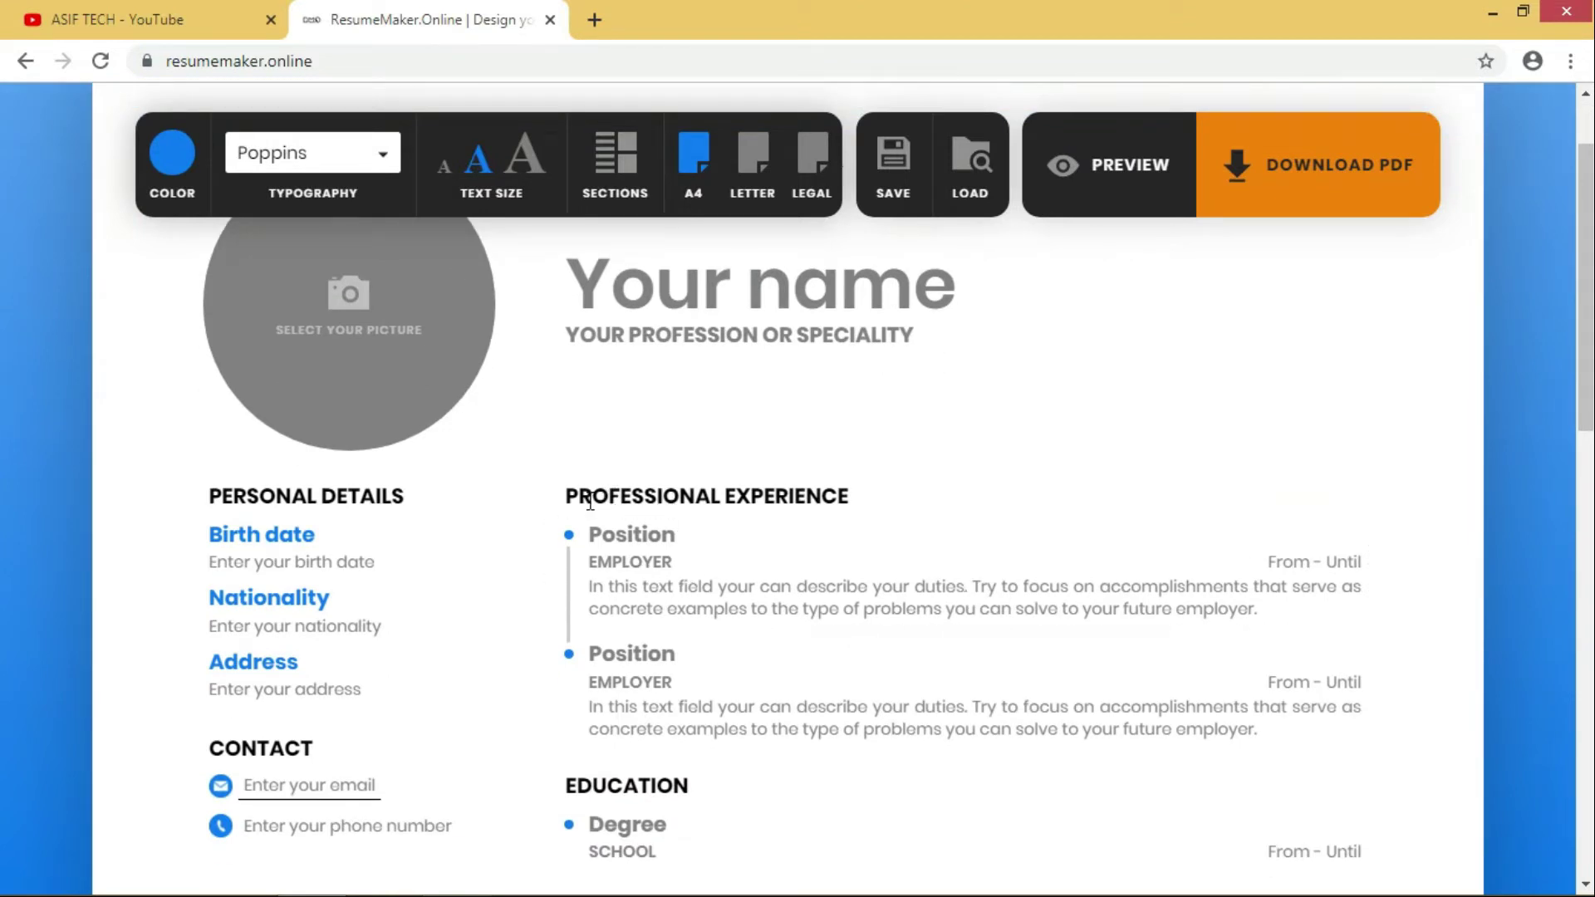
{"action": "left_click", "coordinate": [687, 589]}
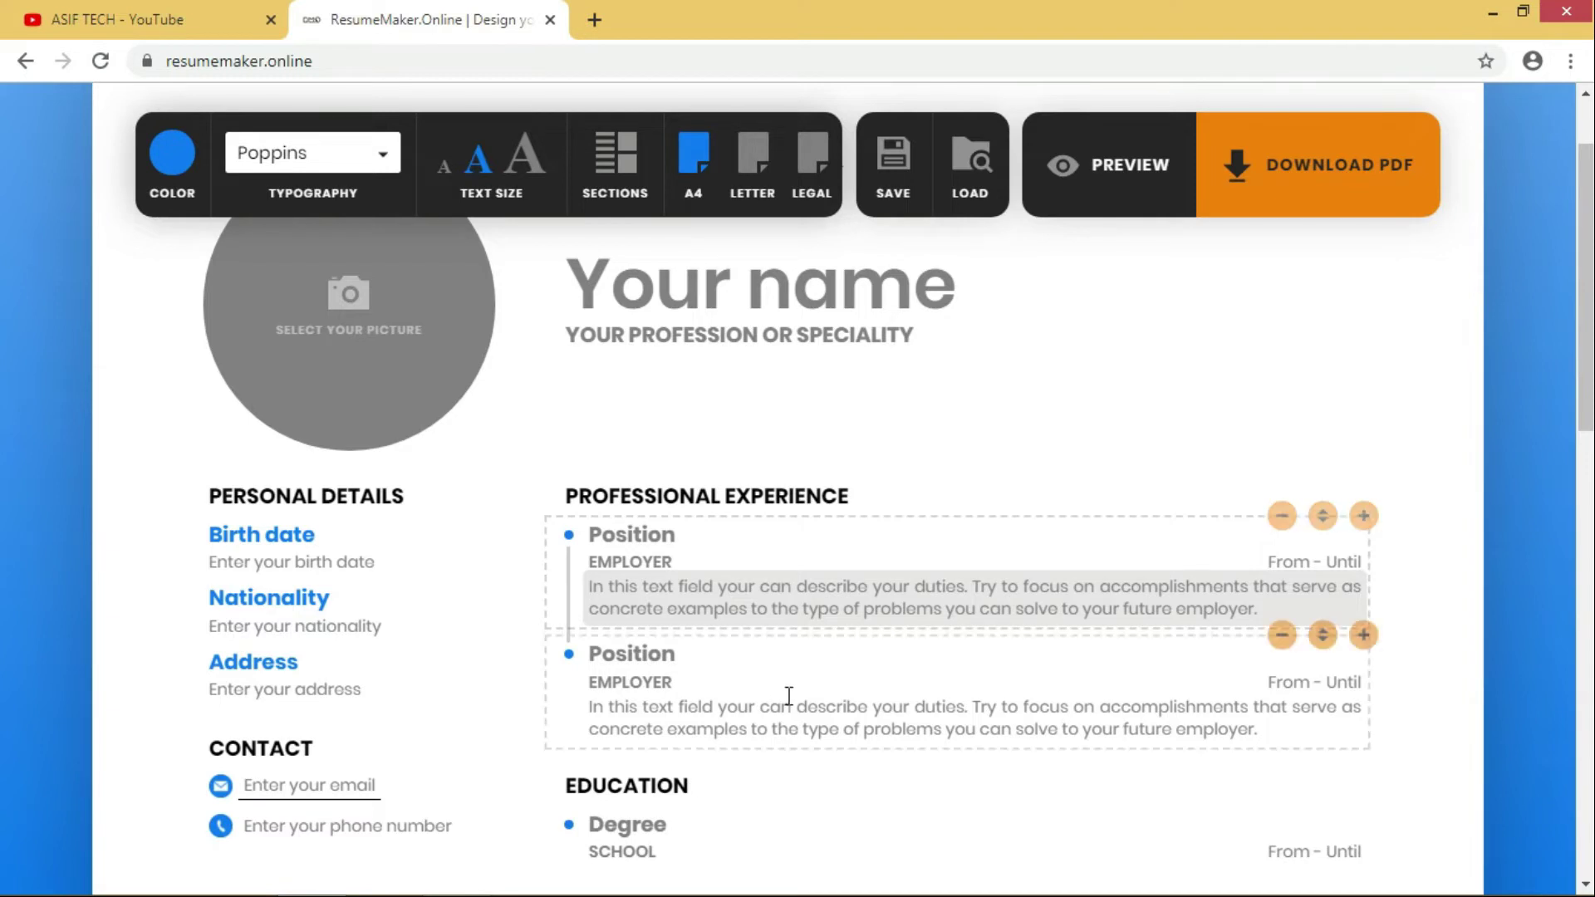
{"action": "left_click", "coordinate": [1364, 635]}
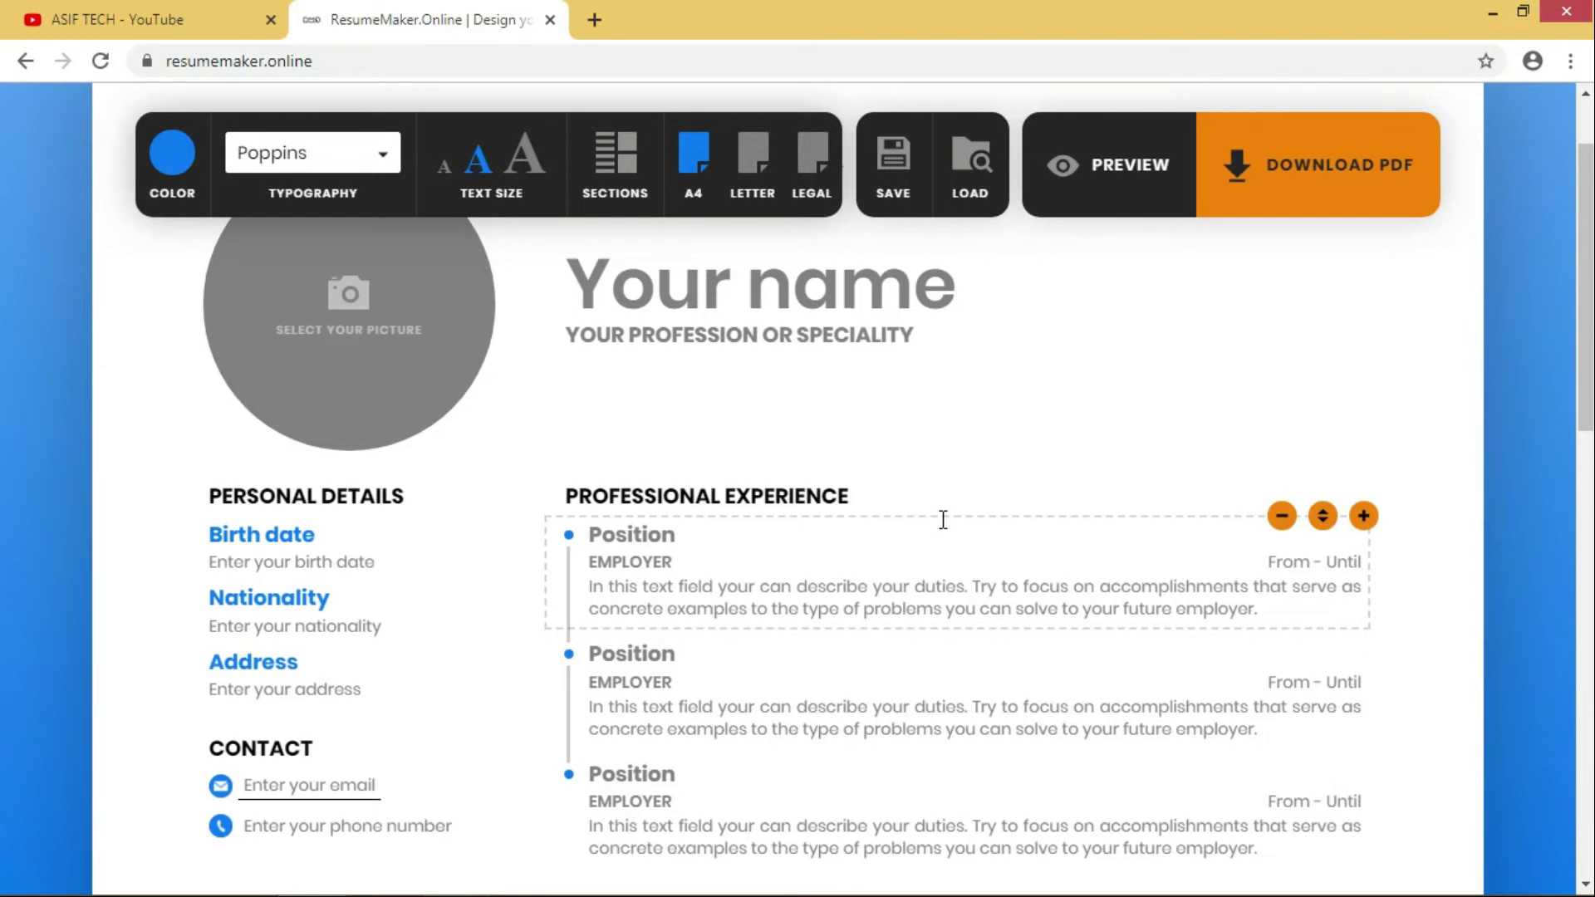
Step: Enter "MATRIC IN B.I.S.E" as the school of the degree entry in the Education section
{"action": "scroll", "coordinate": [943, 520], "scroll_direction": "down", "scroll_amount": 1}
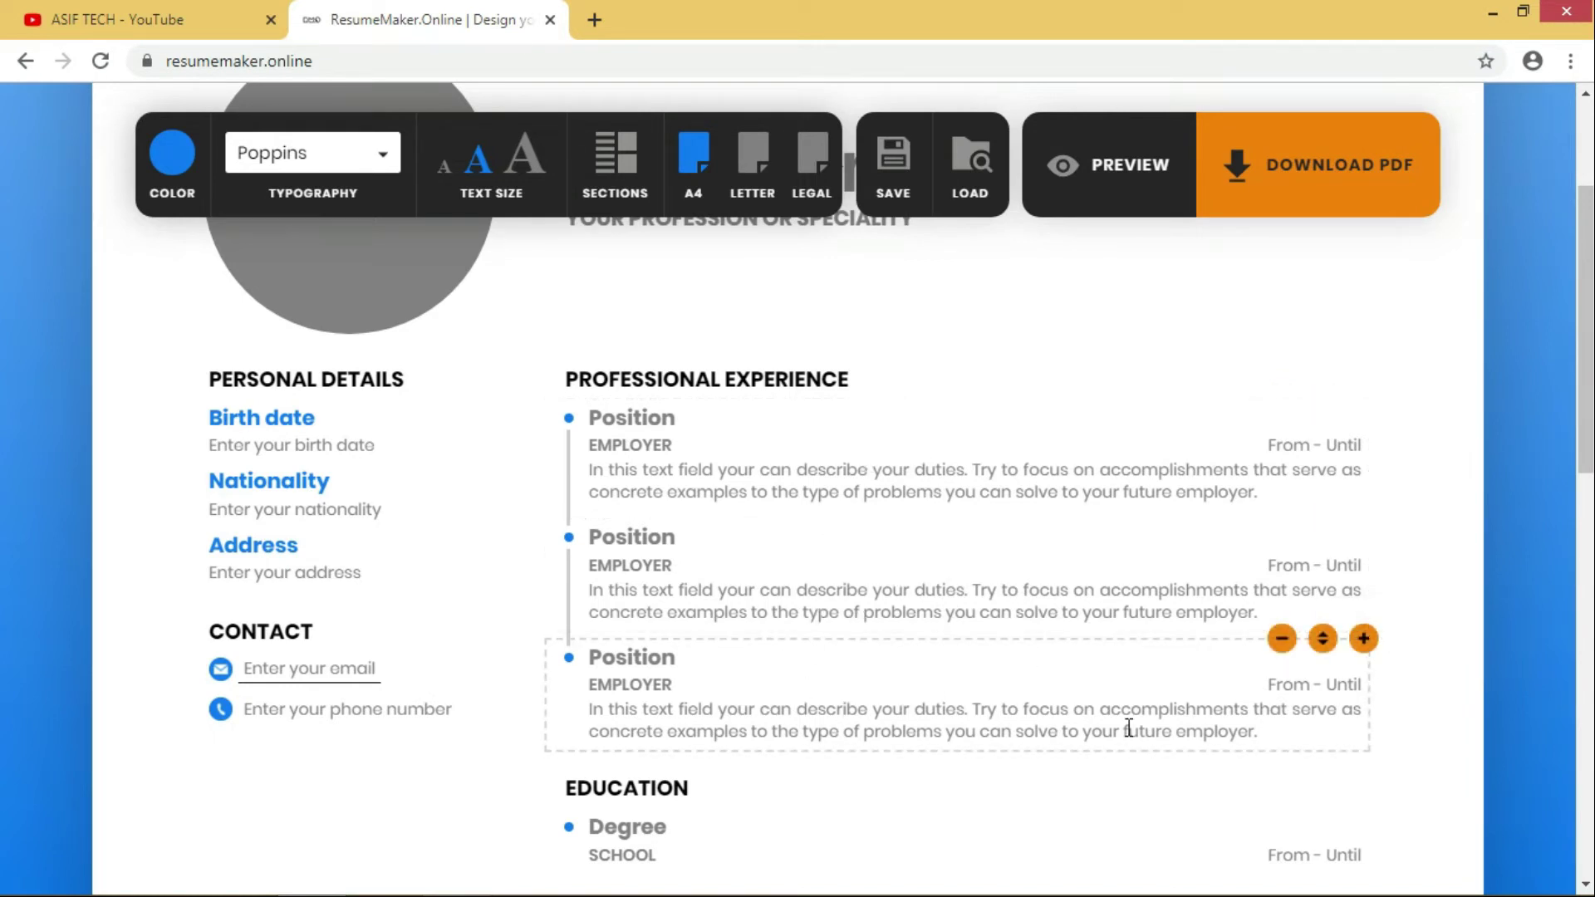
{"action": "scroll", "coordinate": [1050, 698], "scroll_direction": "down", "scroll_amount": 1}
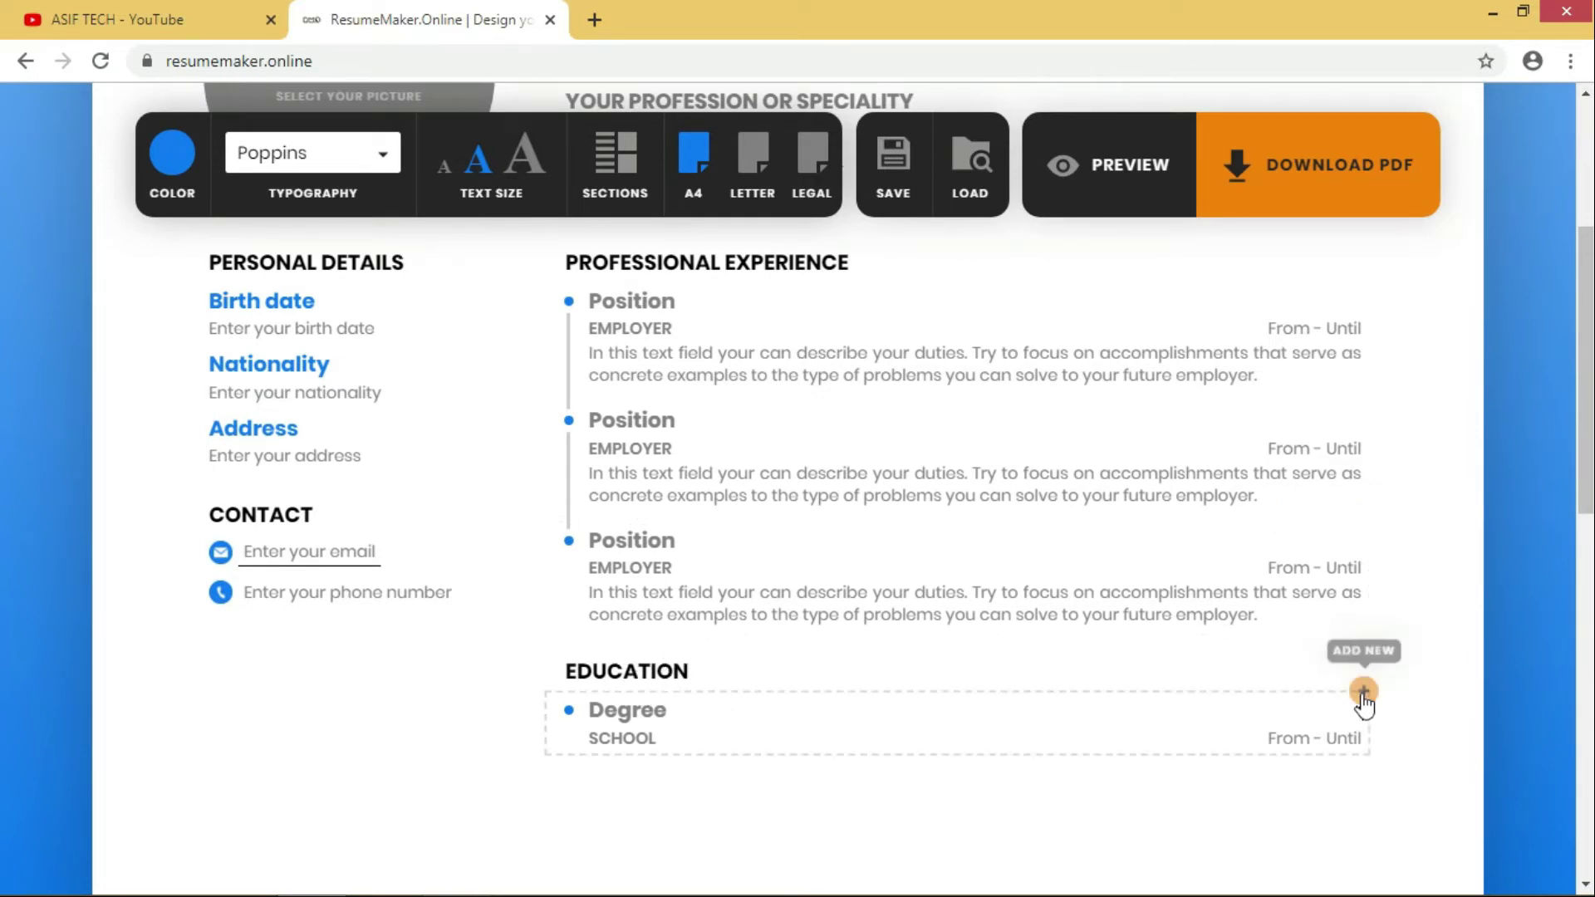
{"action": "left_click", "coordinate": [651, 731]}
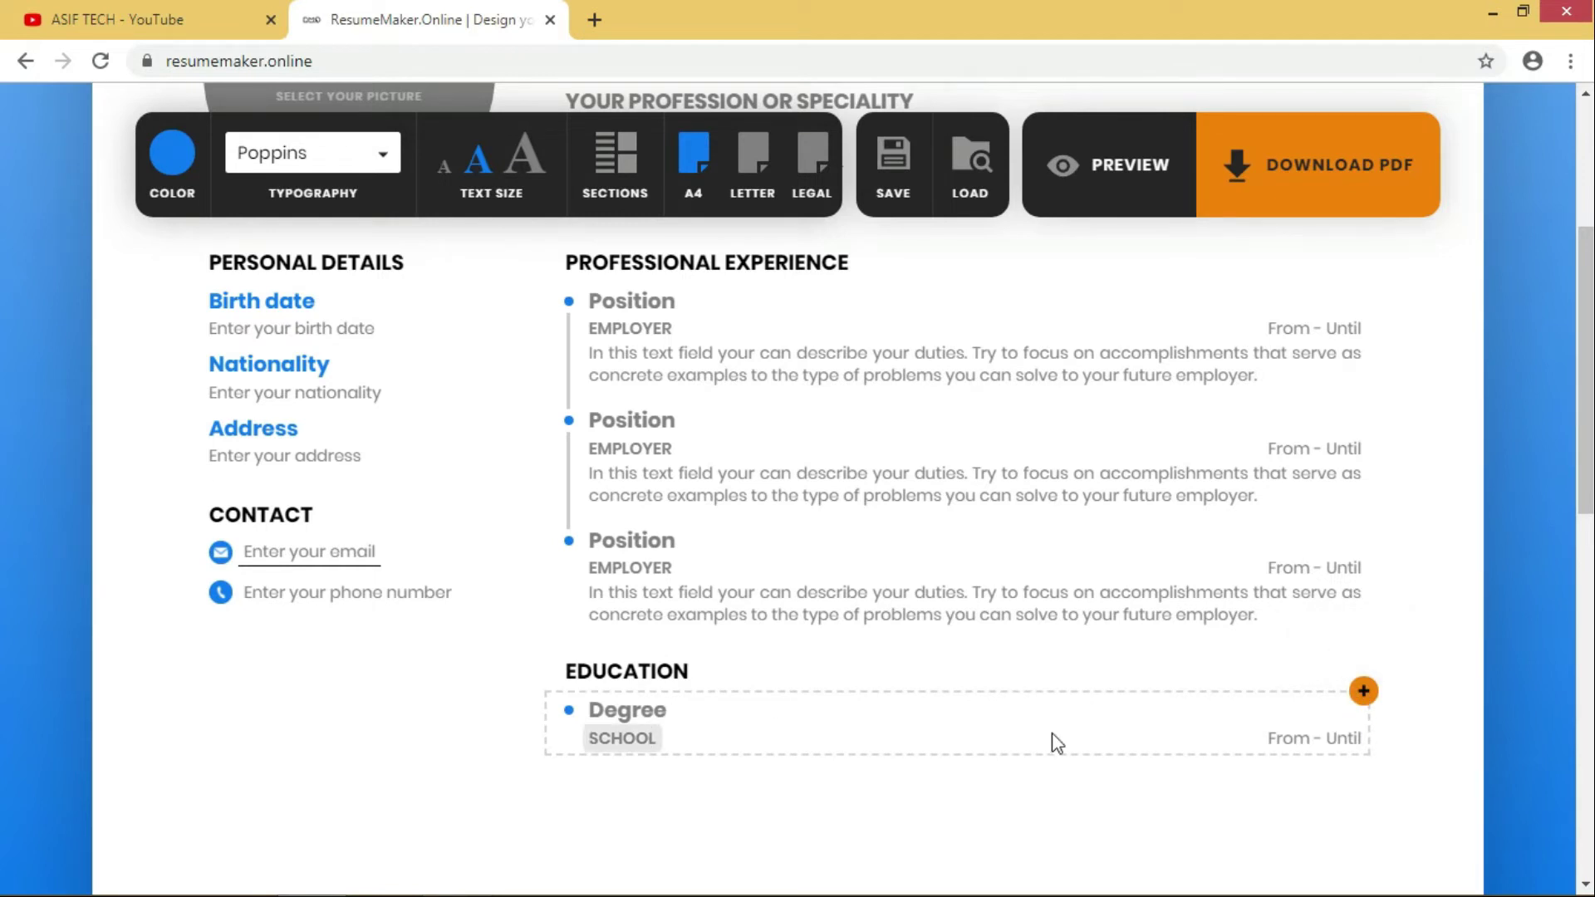
{"action": "type", "text": "MATRIC IN B."}
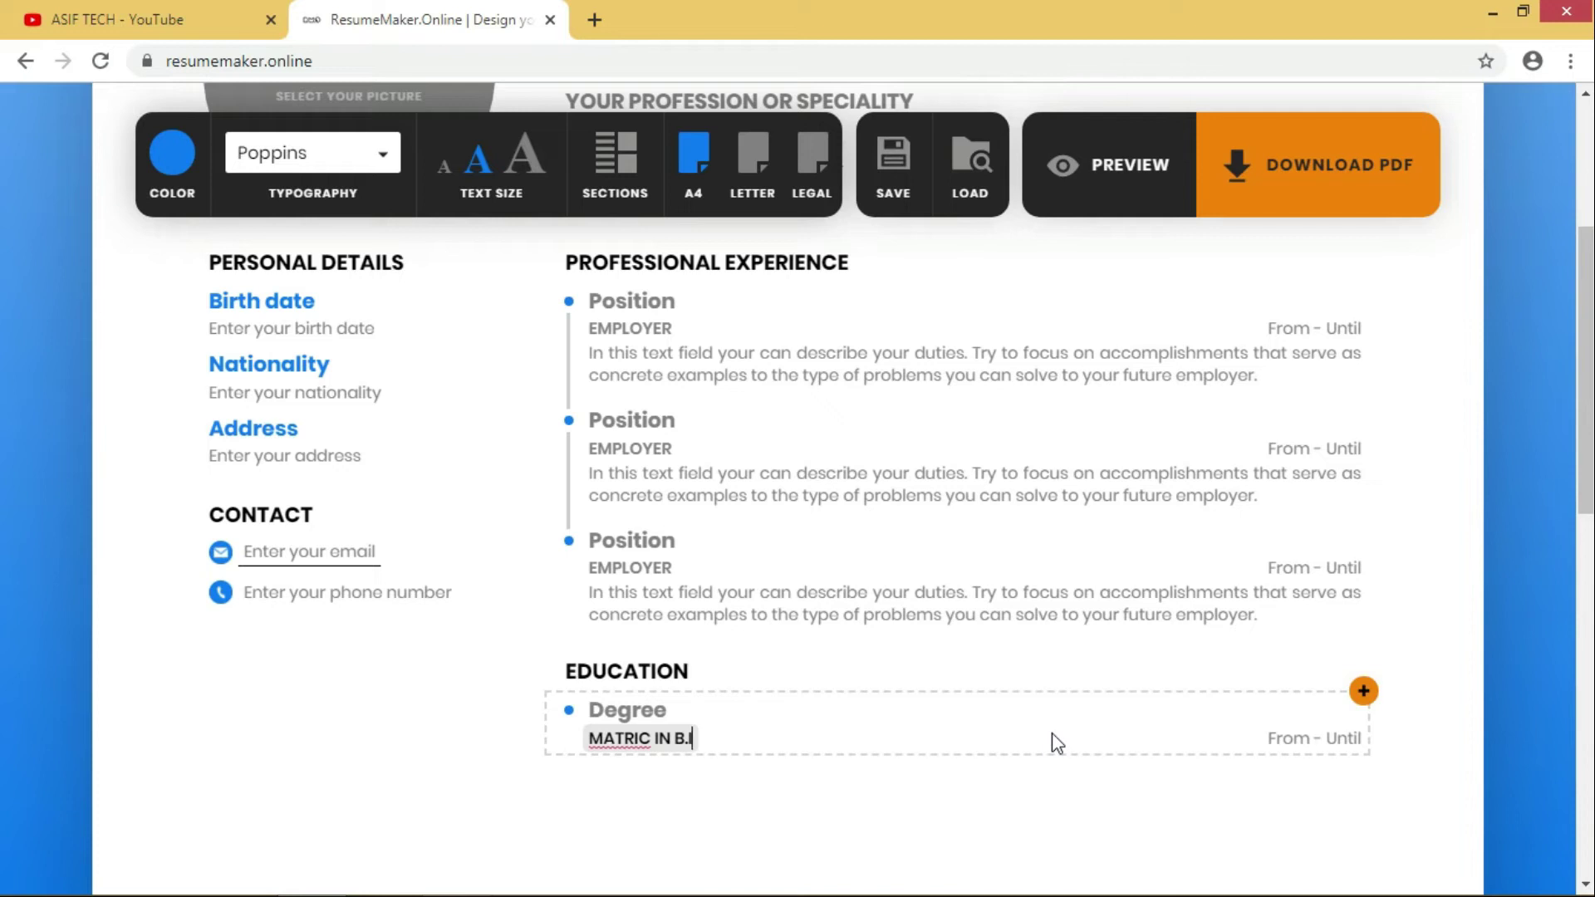
{"action": "type", "text": "I.S.E"}
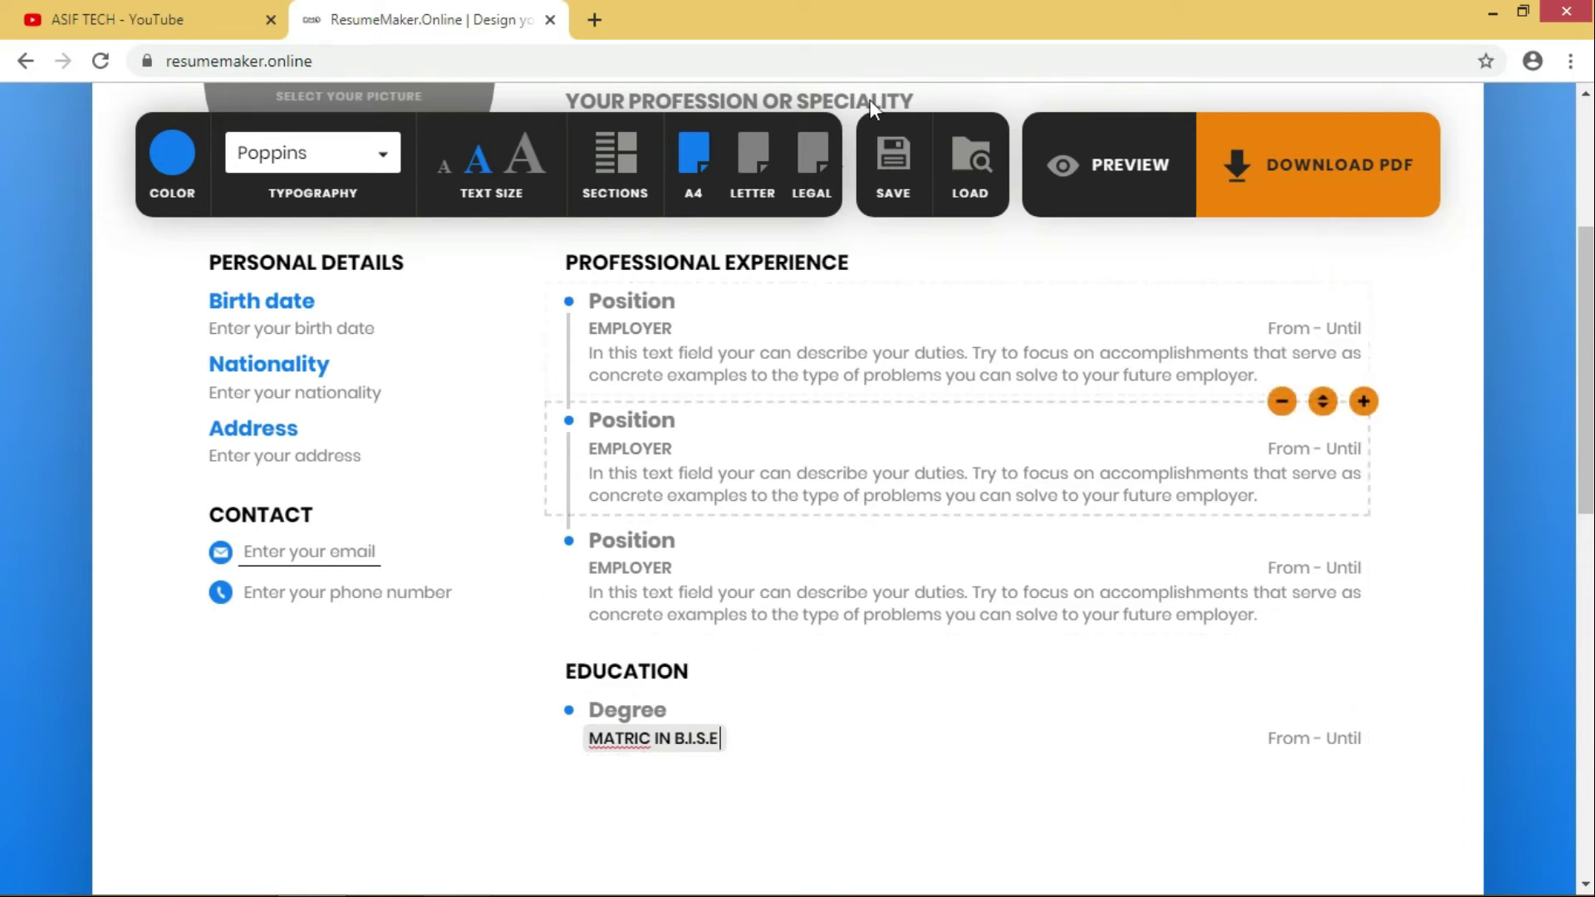
Step: Download the resume as a PDF and open the downloaded file _CV.pdf
{"action": "left_click", "coordinate": [1286, 185]}
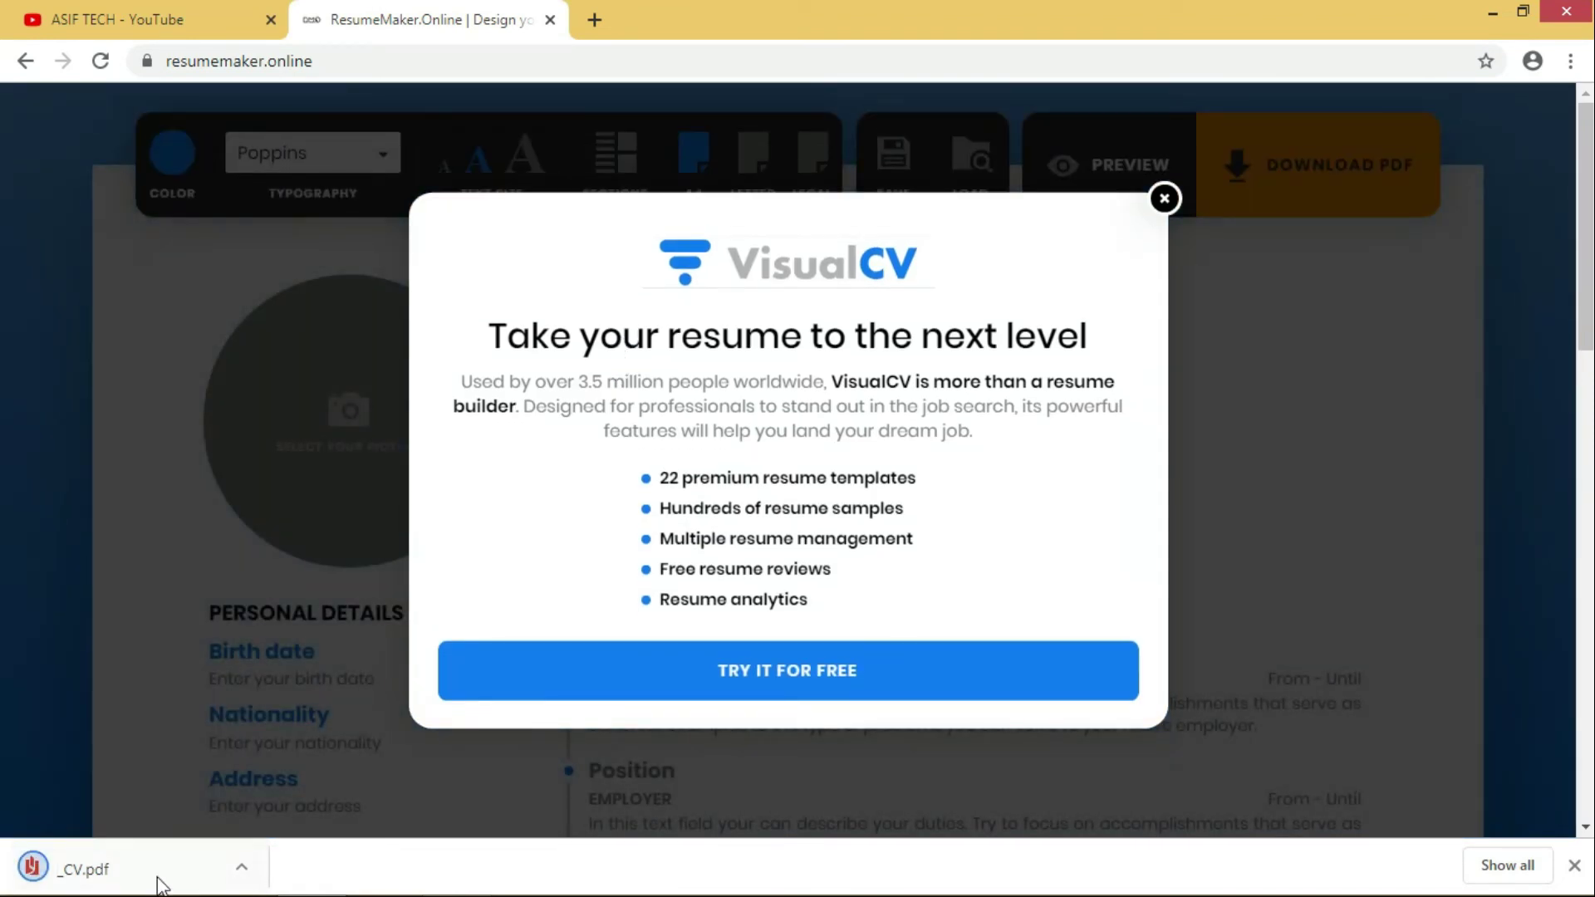
{"action": "left_click", "coordinate": [243, 872]}
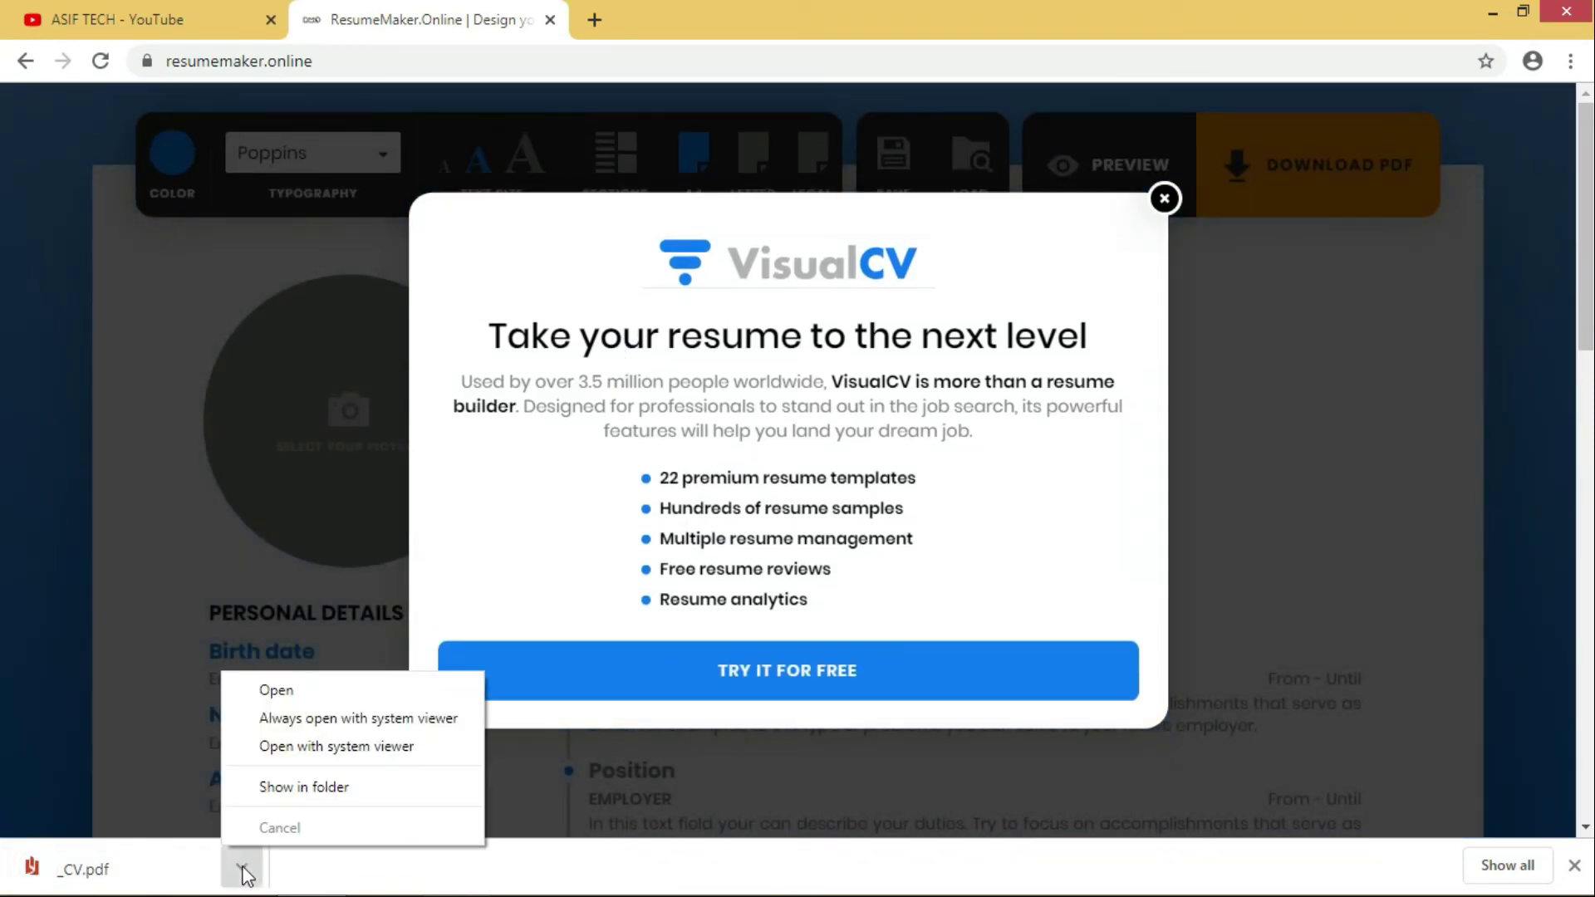
{"action": "left_click", "coordinate": [117, 871]}
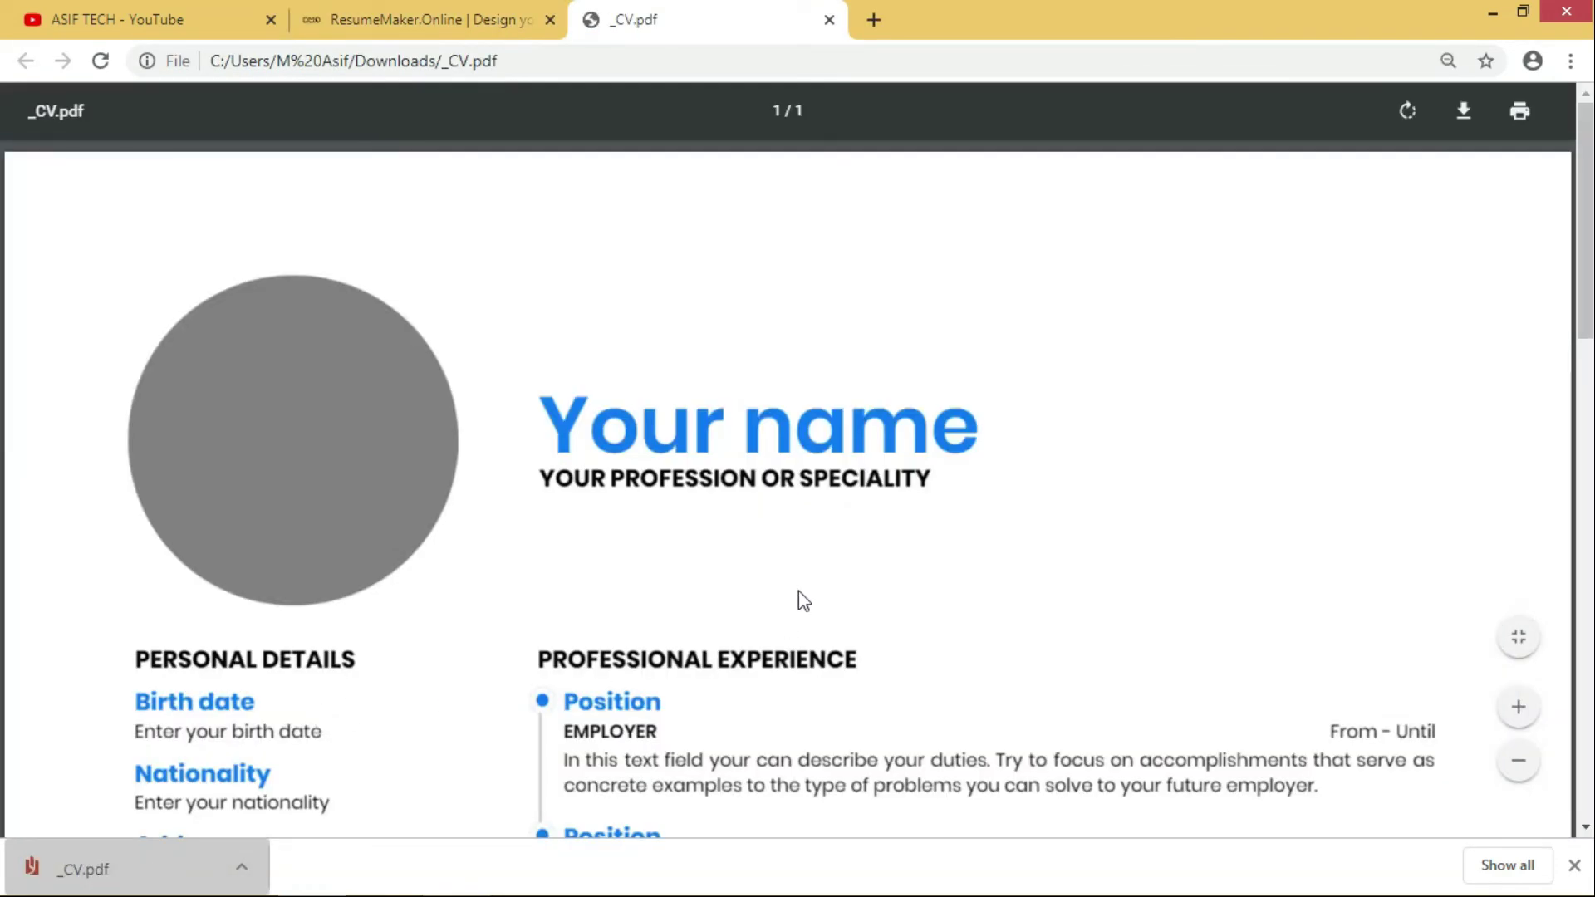
Step: Review the page of the downloaded CV and return to the open YouTube channel page
{"action": "scroll", "coordinate": [799, 591], "scroll_direction": "down", "scroll_amount": 3}
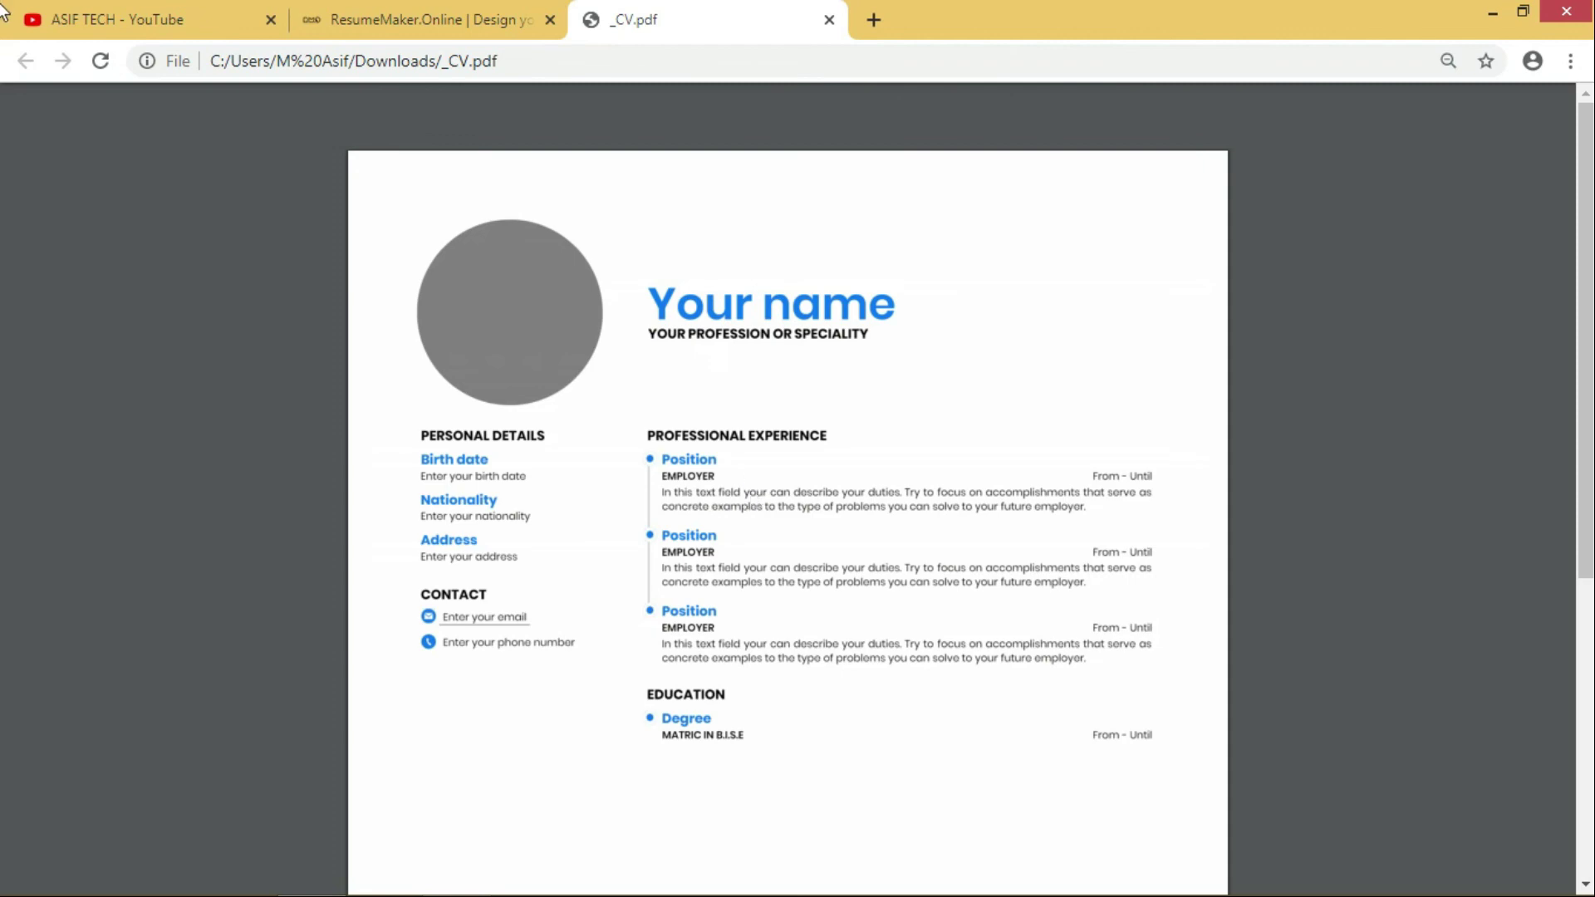
{"action": "left_click", "coordinate": [33, 15]}
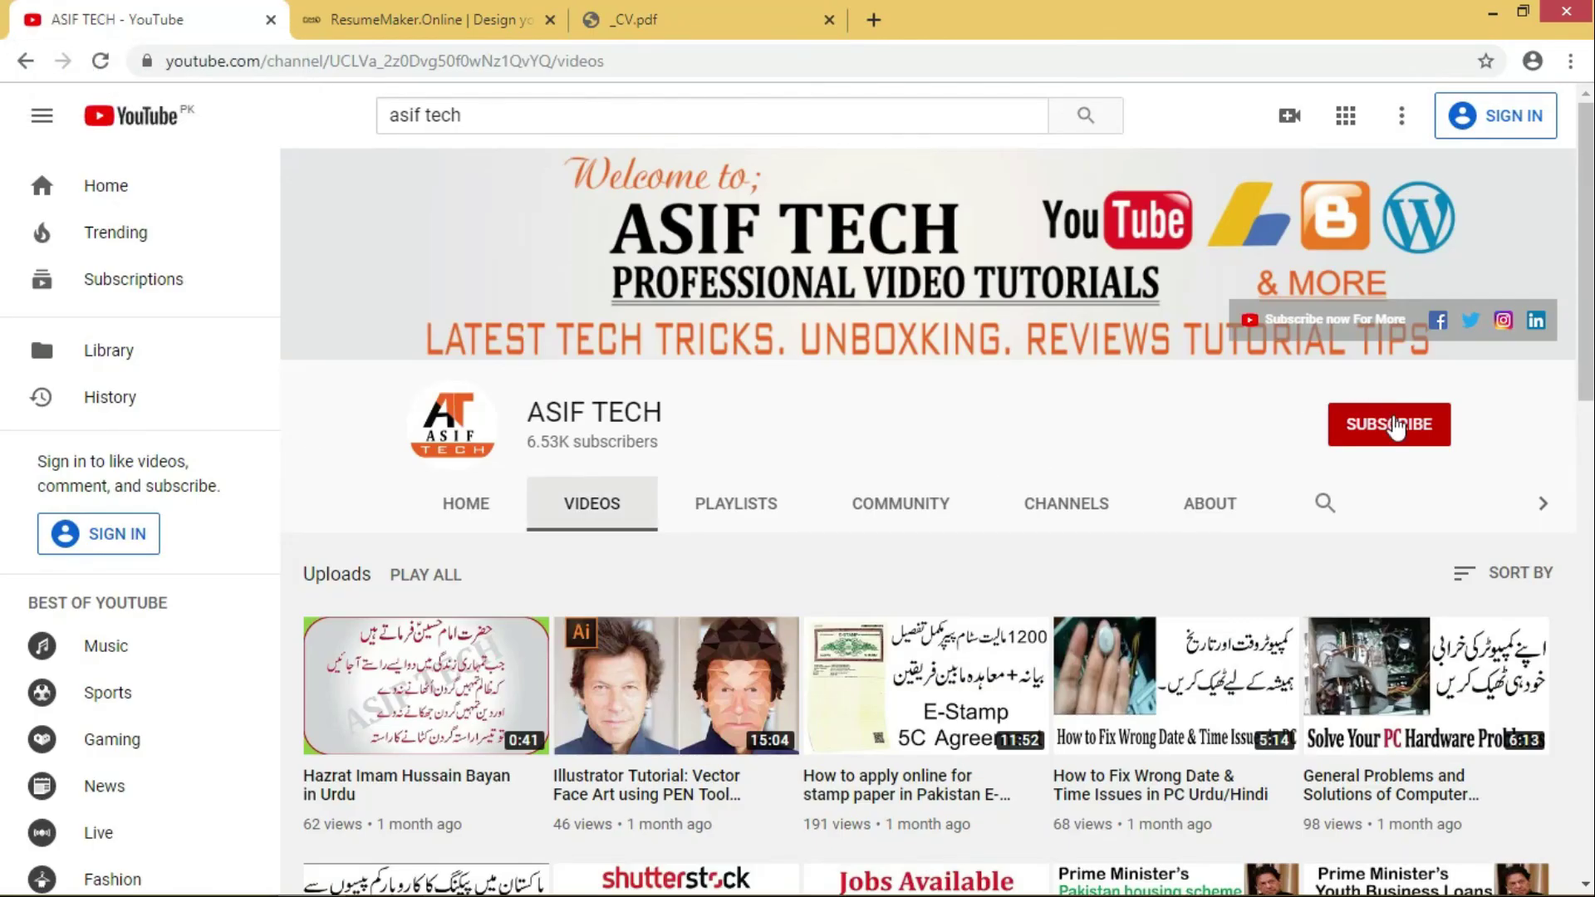